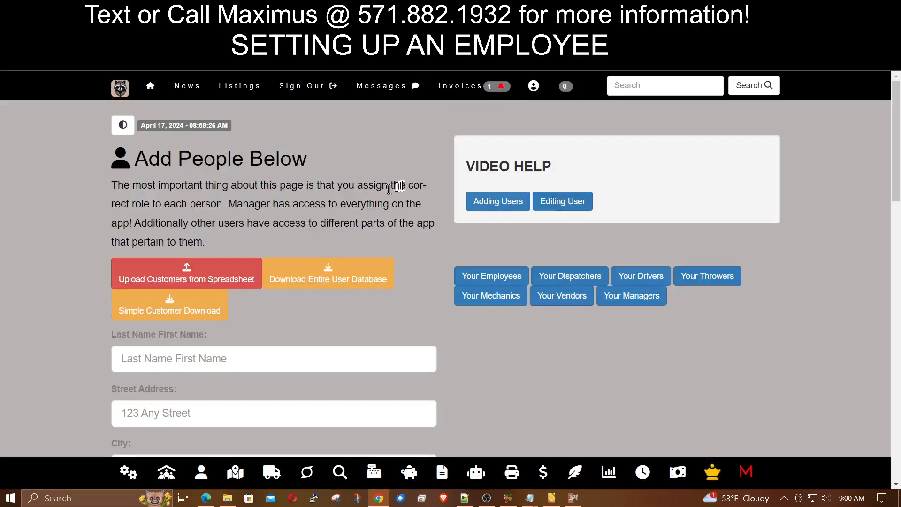
# - Search for the employee by surname and open their account management page
pyautogui.click(628, 88)
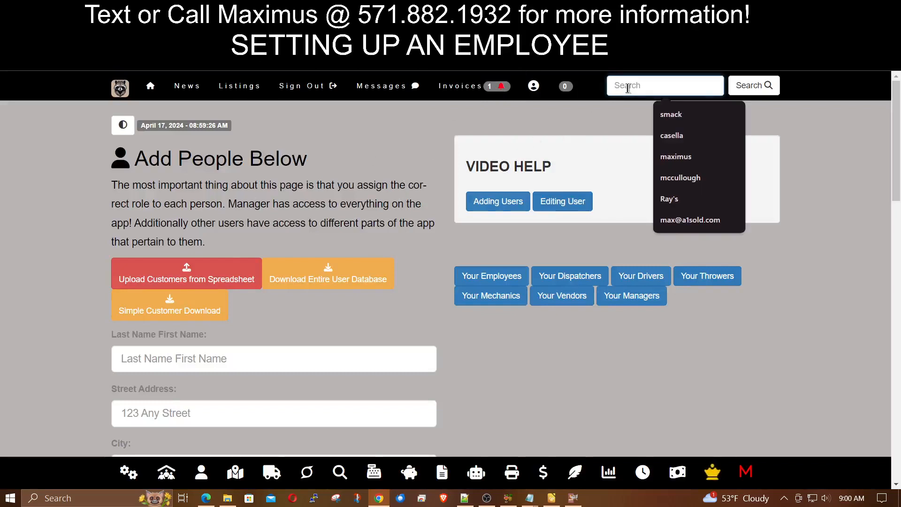
pyautogui.write('smack')
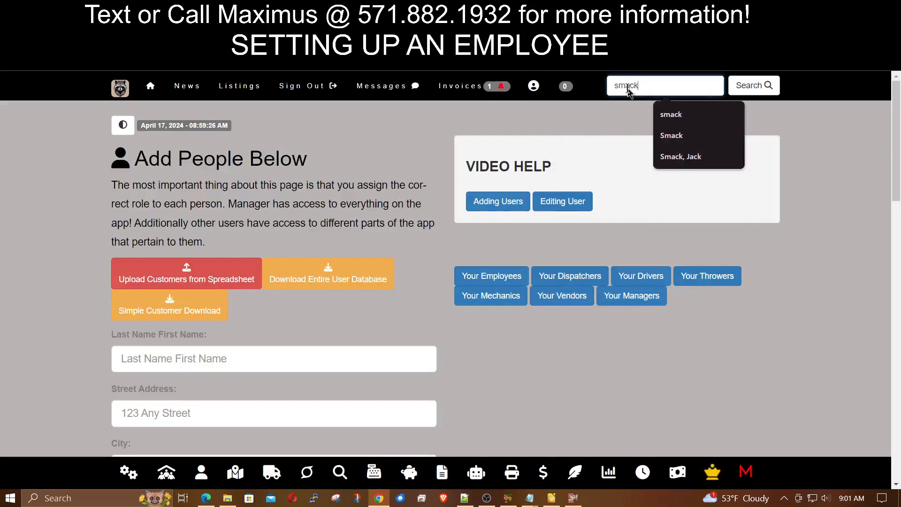
pyautogui.press('Return')
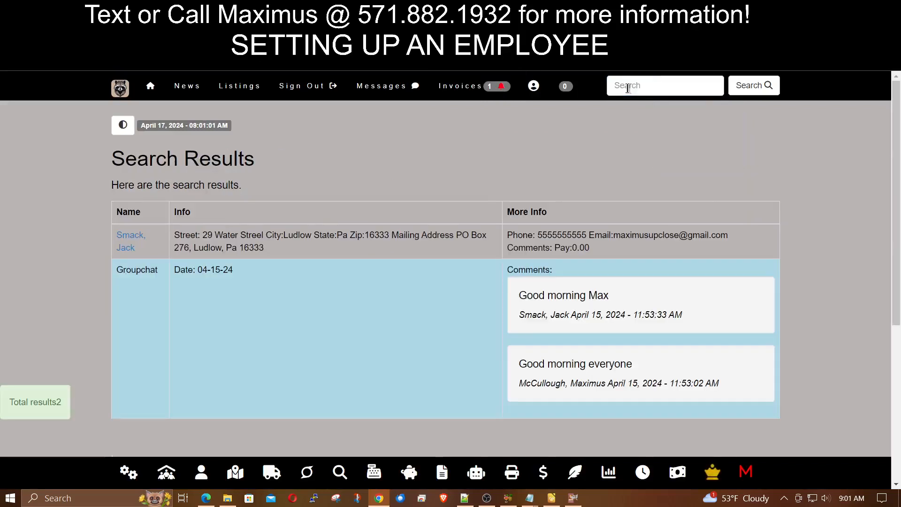
pyautogui.click(123, 239)
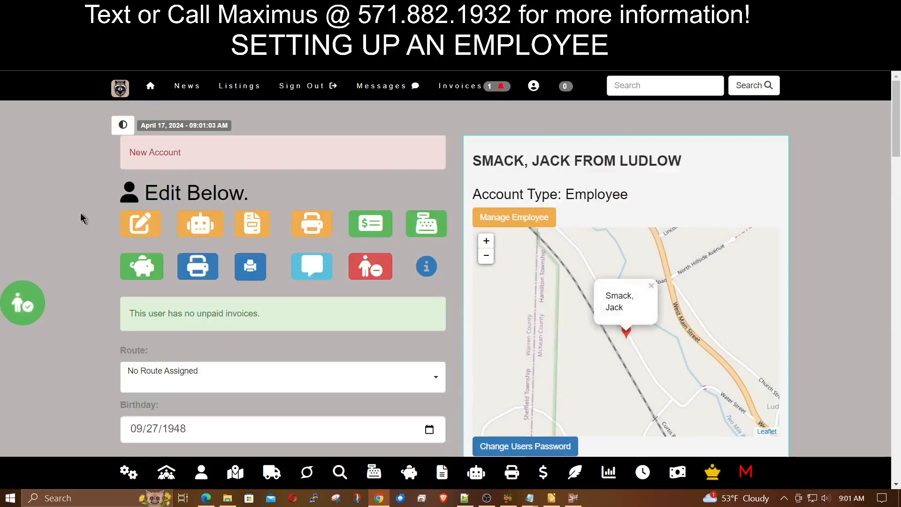
# - Set Salary by Hour to 30 and enter the employee's social security number
pyautogui.scroll(-8, 81, 218)
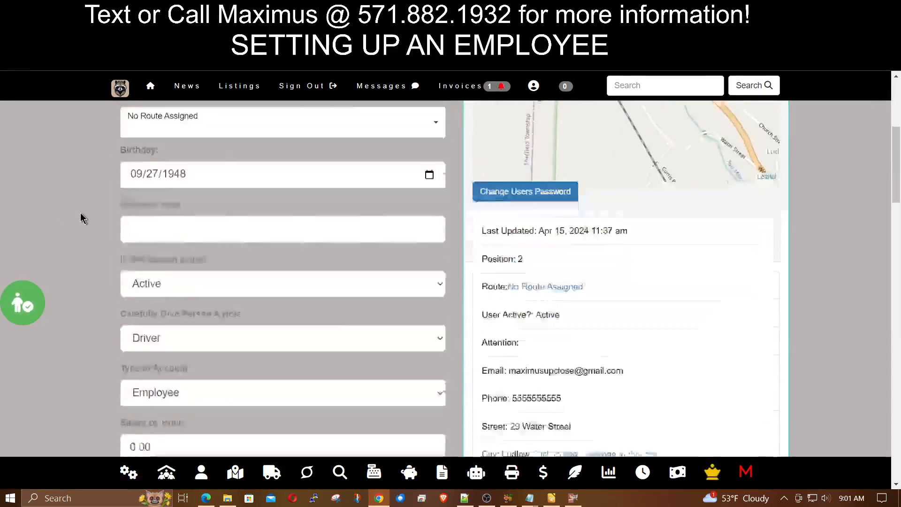
pyautogui.scroll(-2, 81, 218)
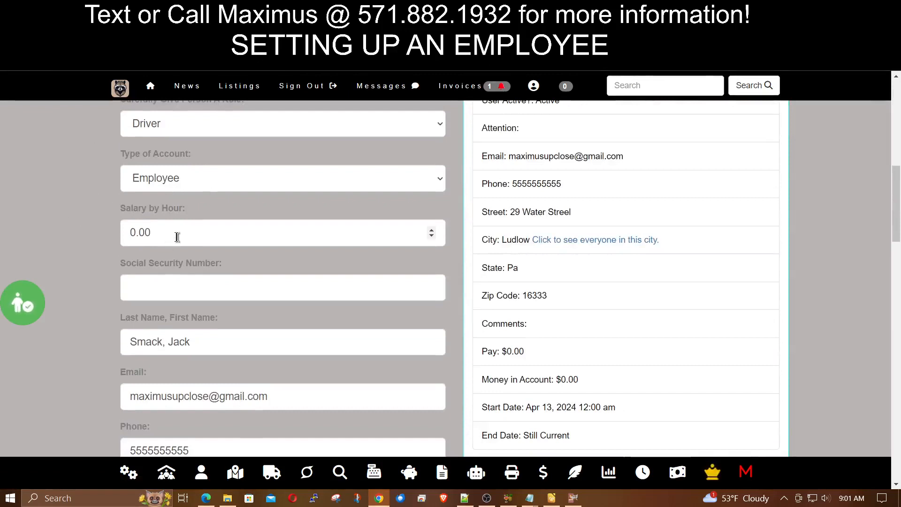
pyautogui.moveTo(177, 236); pyautogui.dragTo(104, 241)
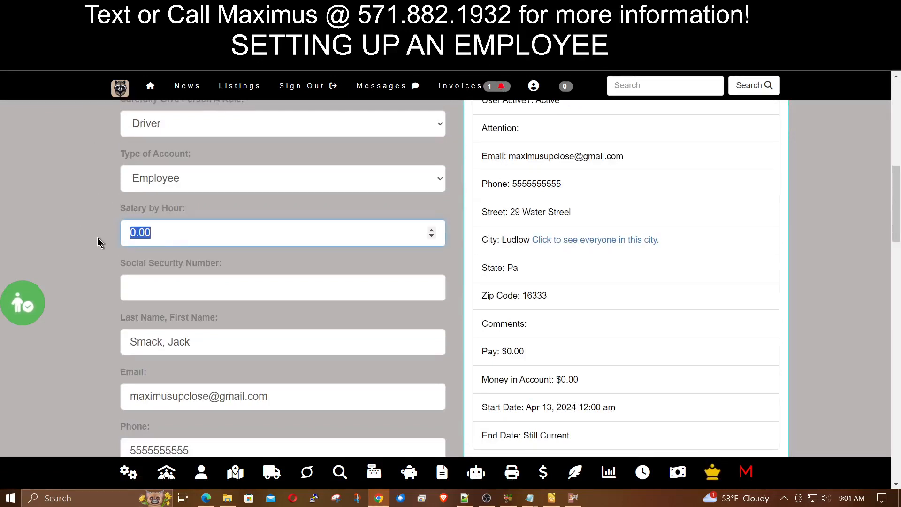
pyautogui.write('30')
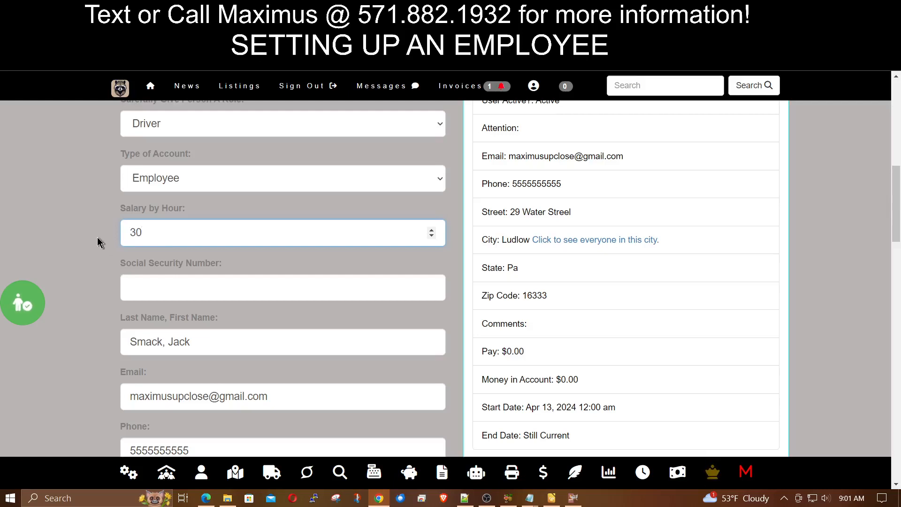
pyautogui.click(155, 282)
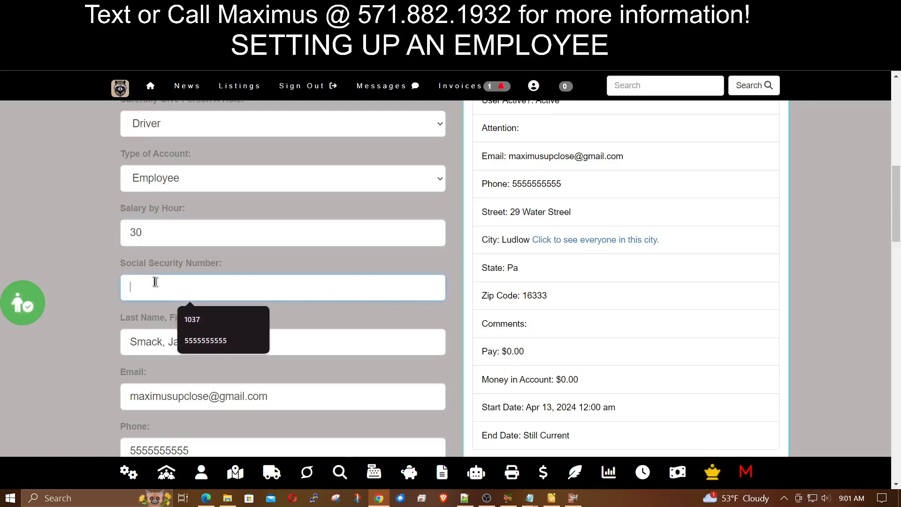
pyautogui.write('55')
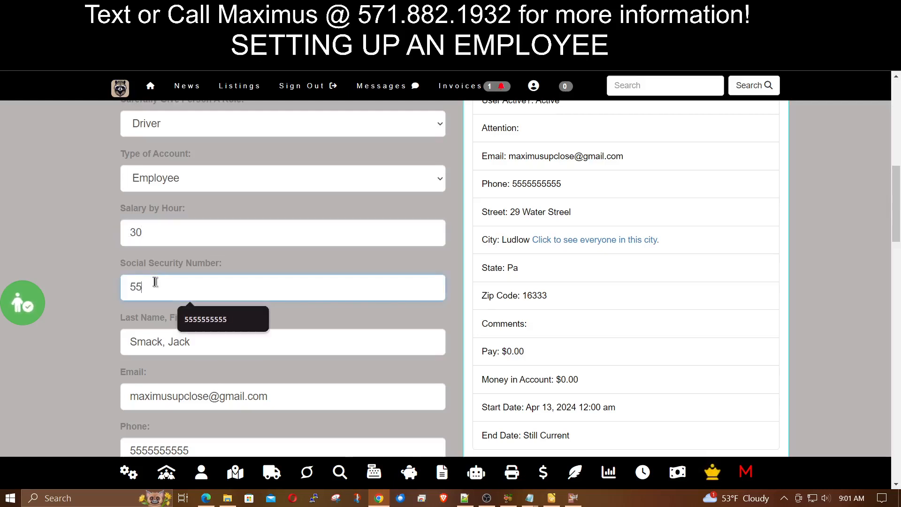
pyautogui.write('5-55-5555')
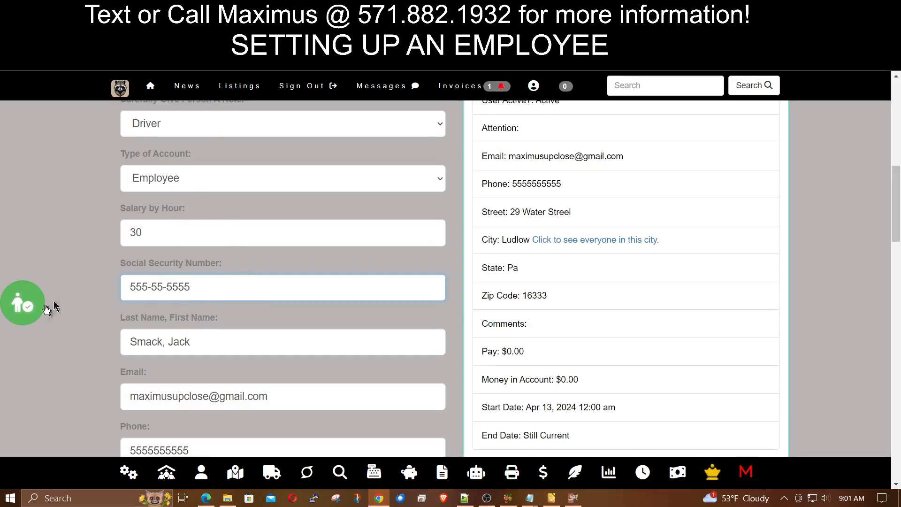
# - Save the updated employee record, then bring up the Home link's opening options
pyautogui.click(21, 310)
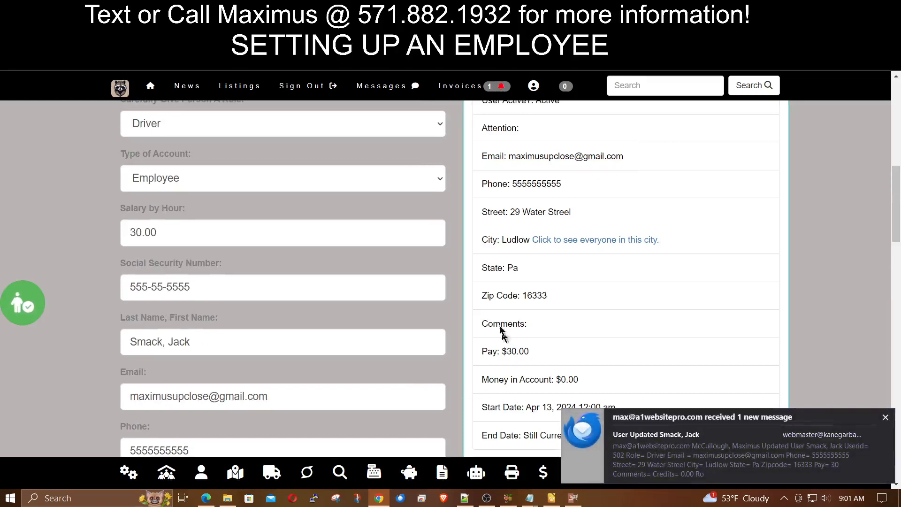
pyautogui.scroll(3, 459, 337)
pyautogui.scroll(6, 459, 337)
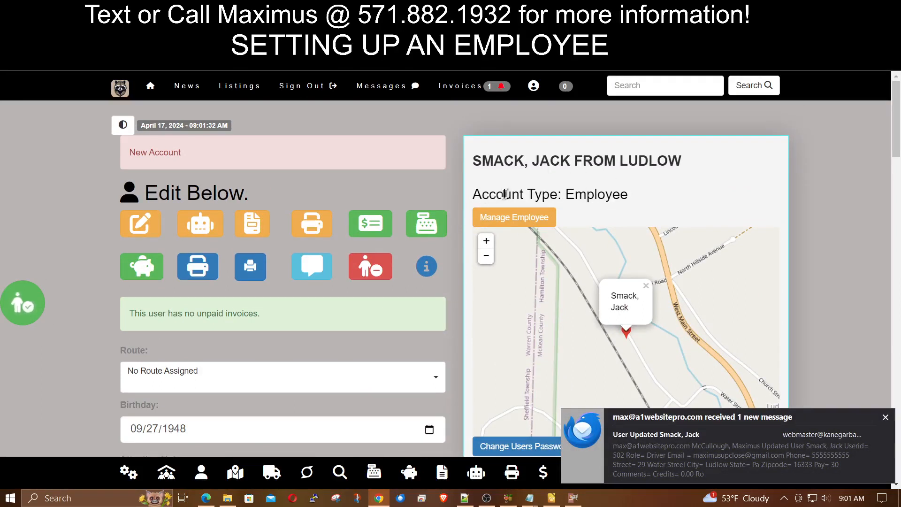
pyautogui.moveTo(489, 196); pyautogui.dragTo(631, 196)
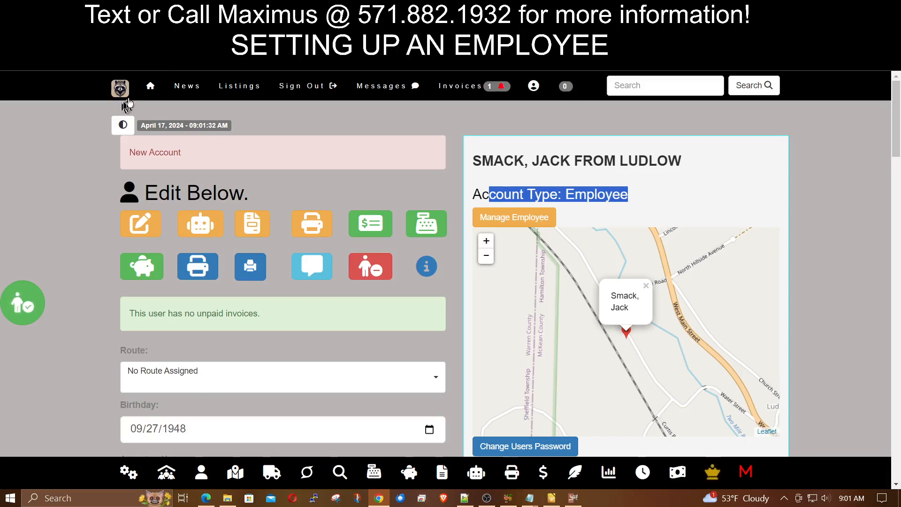
pyautogui.rightClick(152, 88)
# - Open the home page in an incognito window and log in with the employee's saved email and password
pyautogui.click(211, 135)
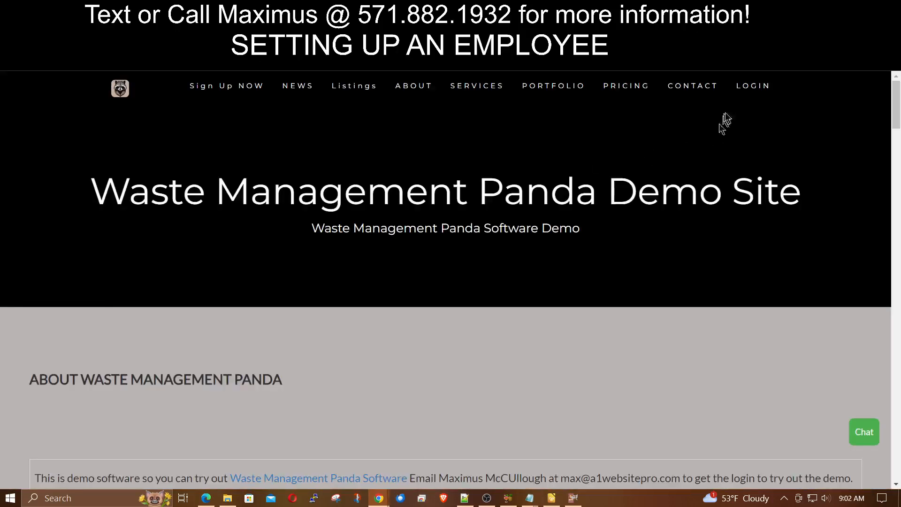
pyautogui.click(746, 98)
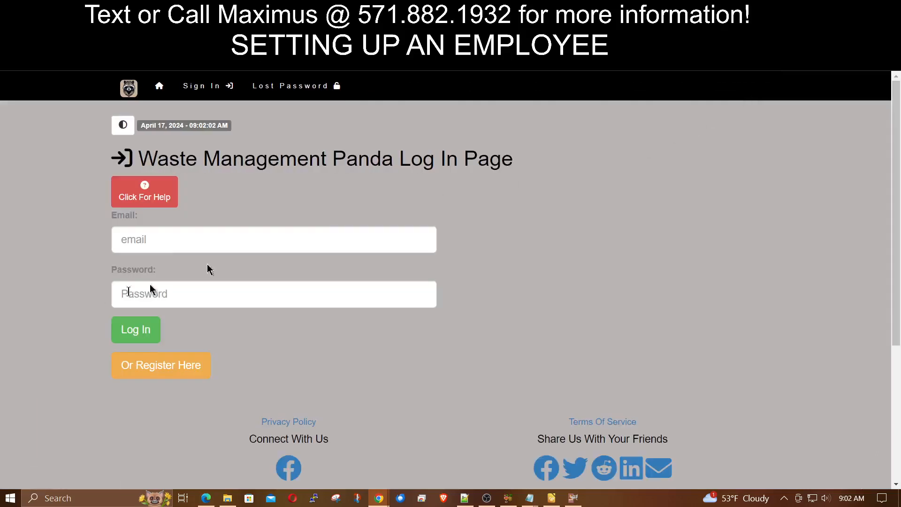
pyautogui.click(177, 241)
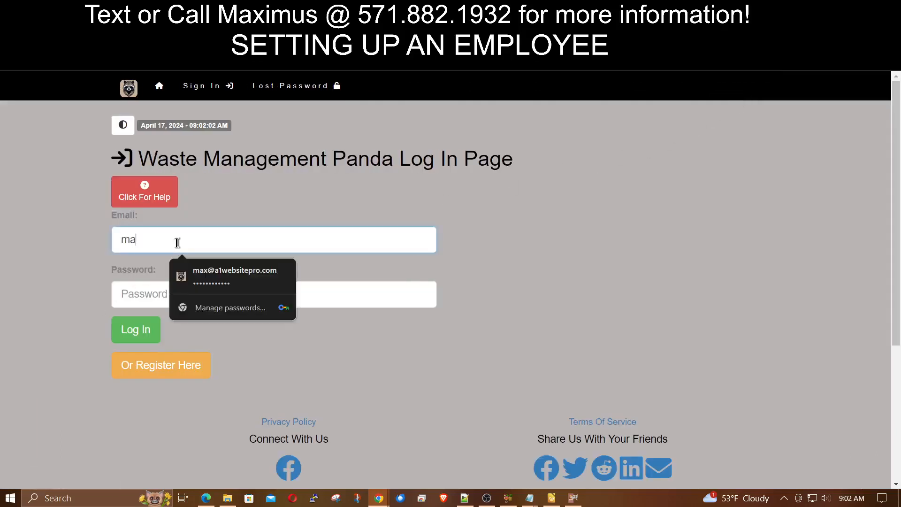
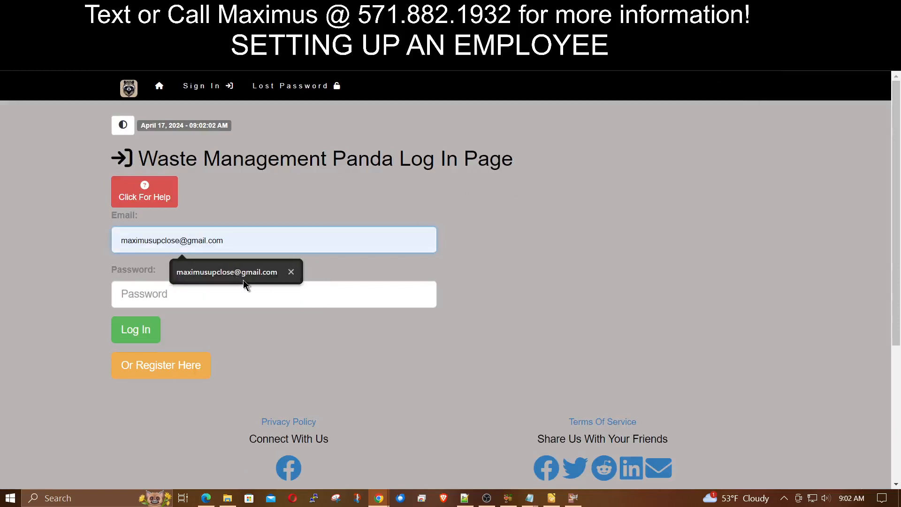
pyautogui.click(243, 281)
pyautogui.click(212, 294)
pyautogui.write('••')
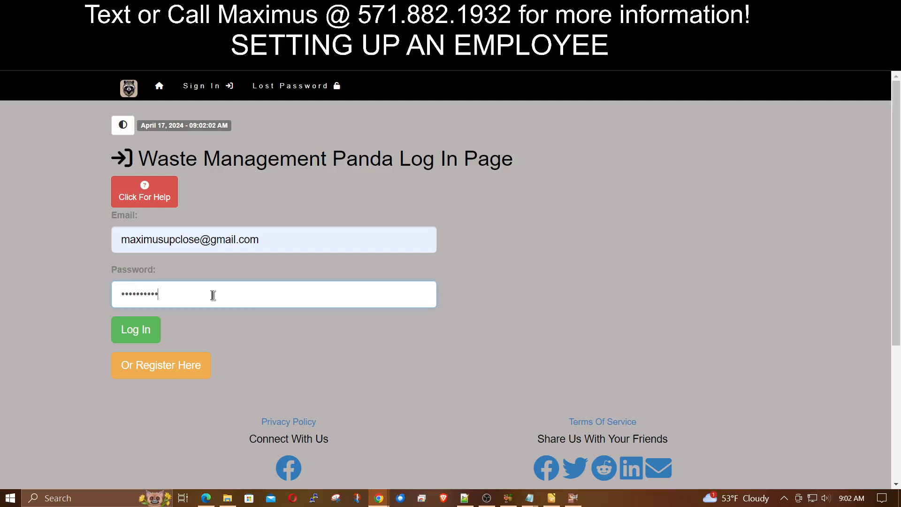
pyautogui.click(131, 328)
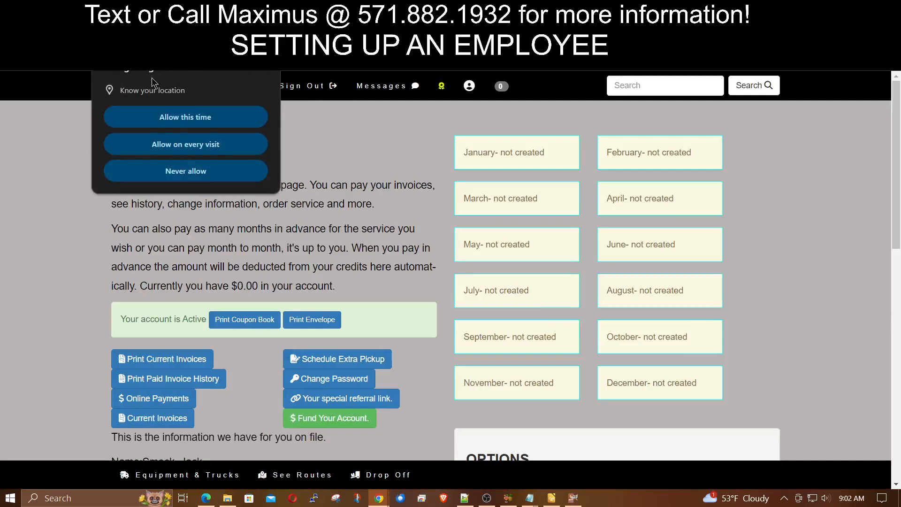
# - Allow location access on every visit and check the footer's W-4 form link
pyautogui.click(198, 146)
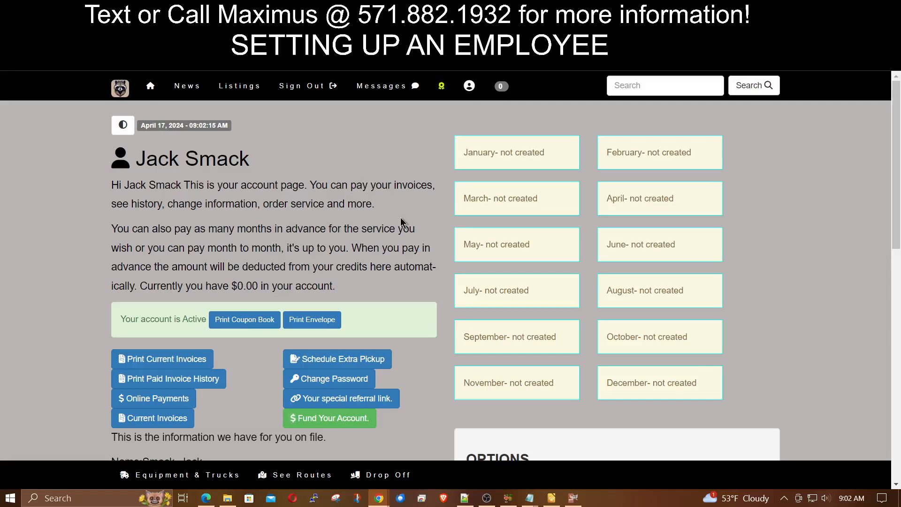
pyautogui.scroll(-10, 403, 225)
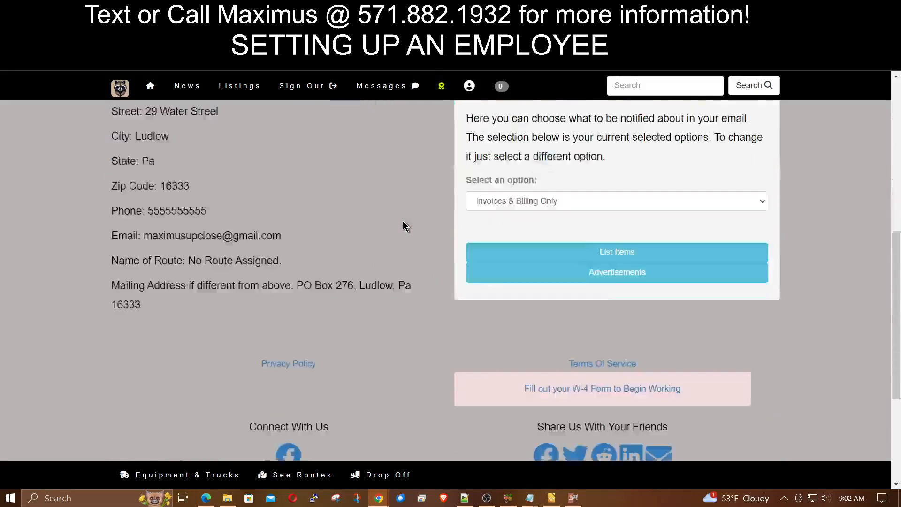
pyautogui.scroll(3, 380, 243)
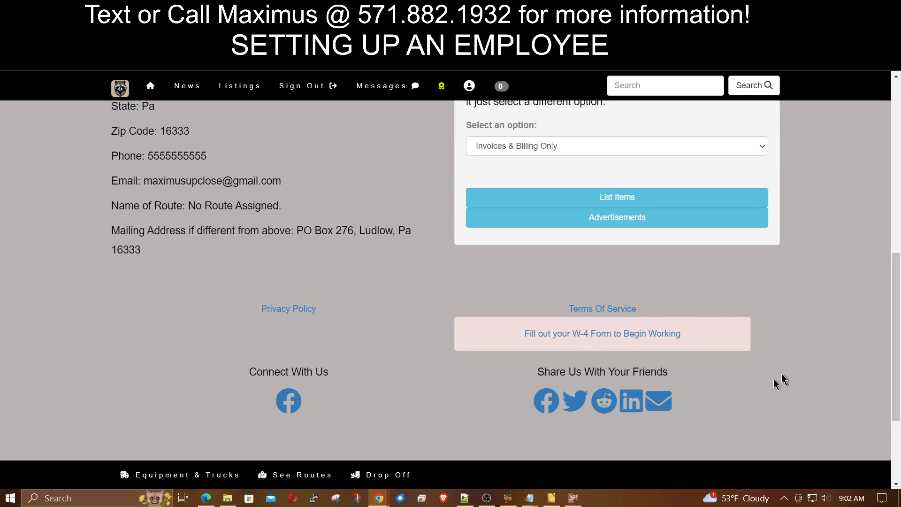
pyautogui.click(576, 334)
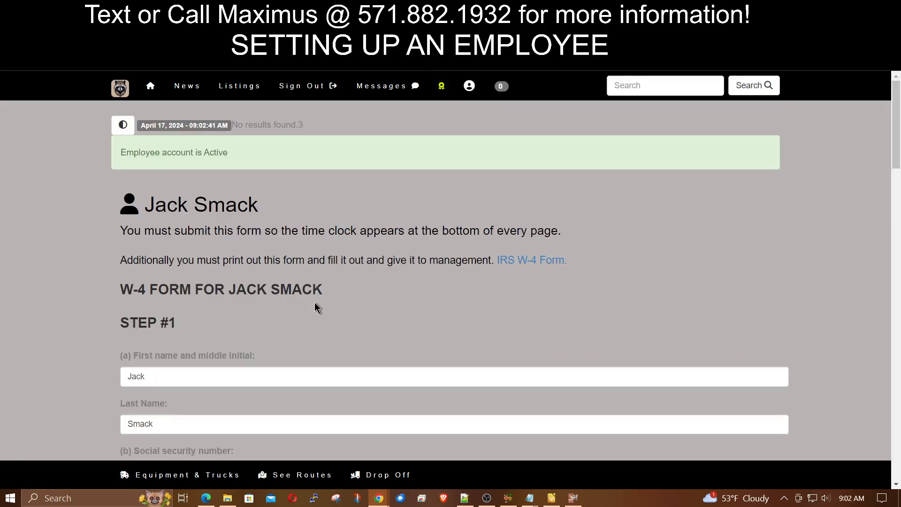
pyautogui.scroll(-2, 315, 307)
pyautogui.scroll(-1, 209, 266)
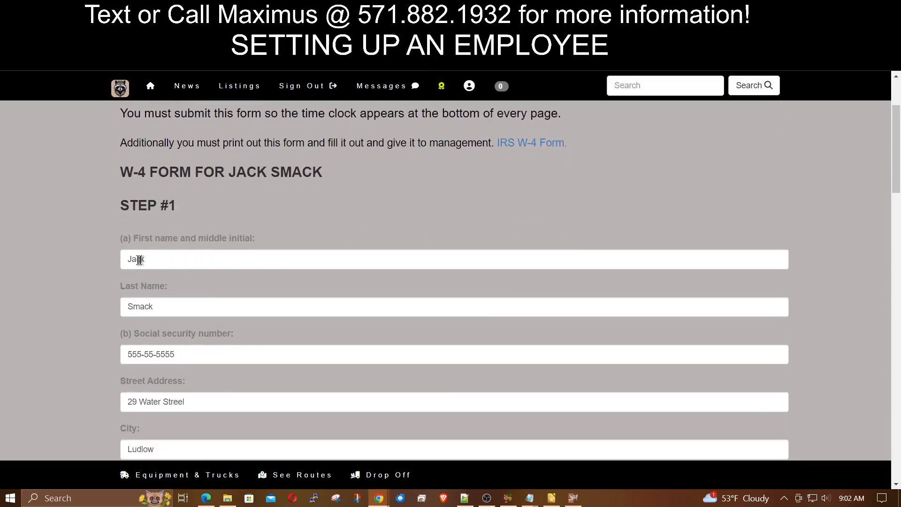
pyautogui.scroll(-2, 202, 305)
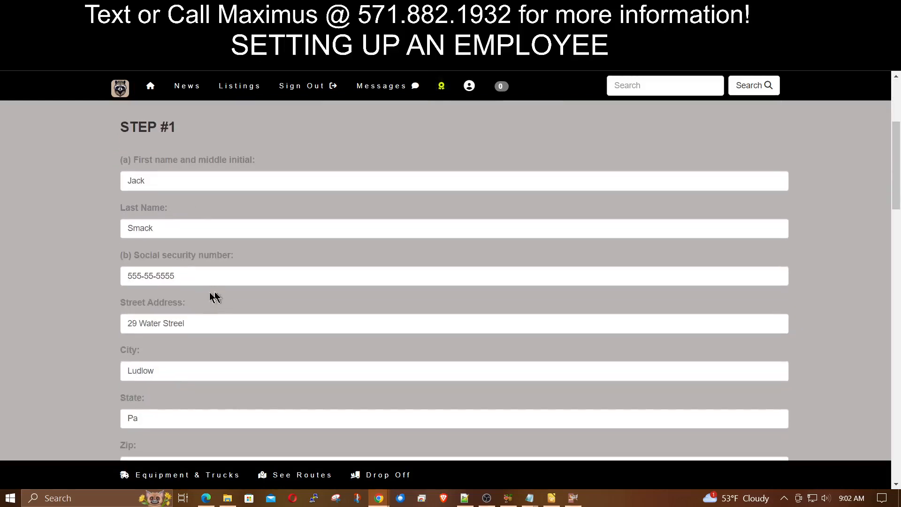
pyautogui.scroll(-2, 83, 304)
pyautogui.scroll(-2, 84, 303)
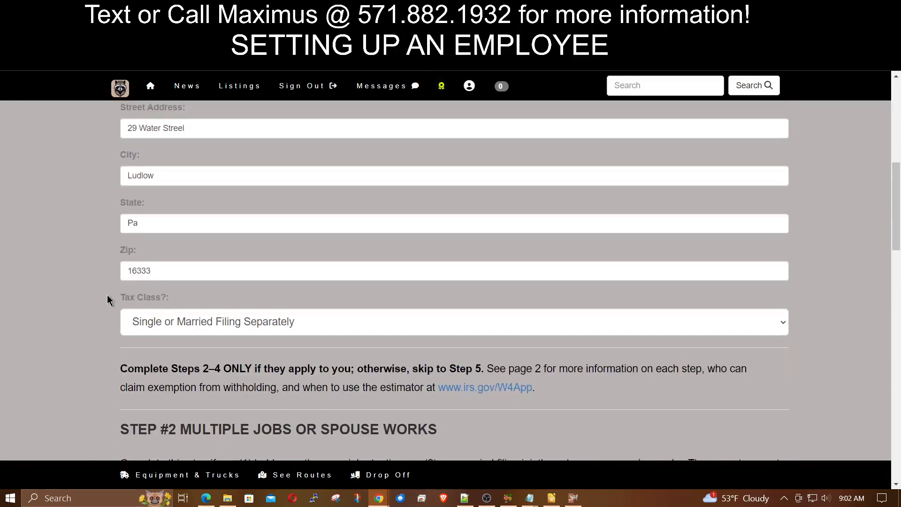
pyautogui.scroll(-2, 108, 300)
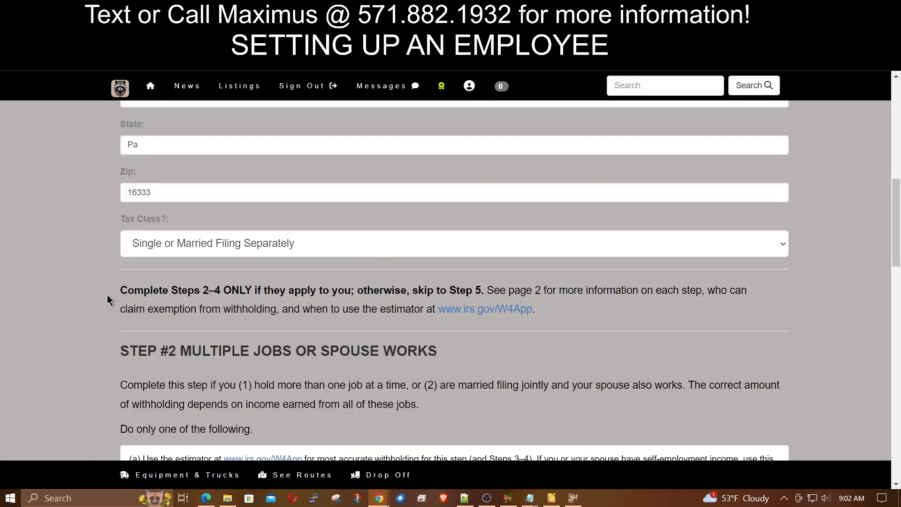
pyautogui.click(368, 245)
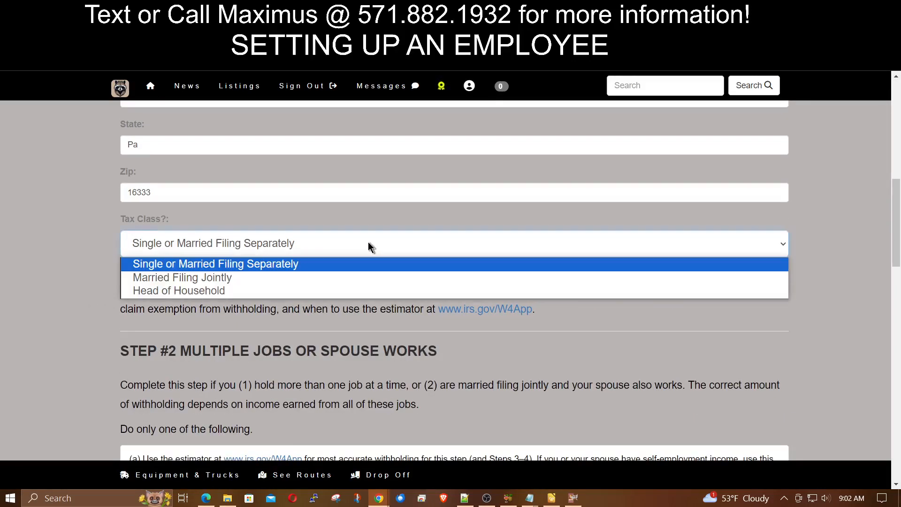
pyautogui.click(297, 269)
pyautogui.scroll(-3, 296, 301)
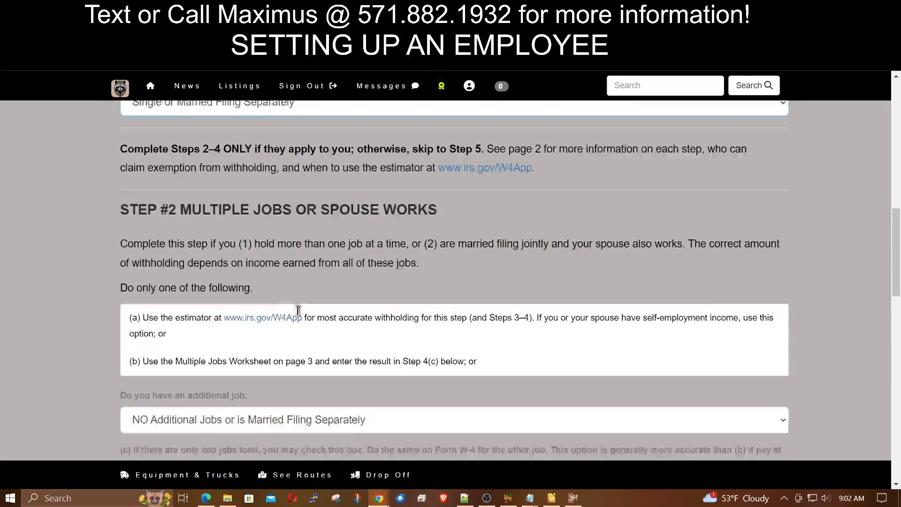
pyautogui.scroll(-2, 292, 244)
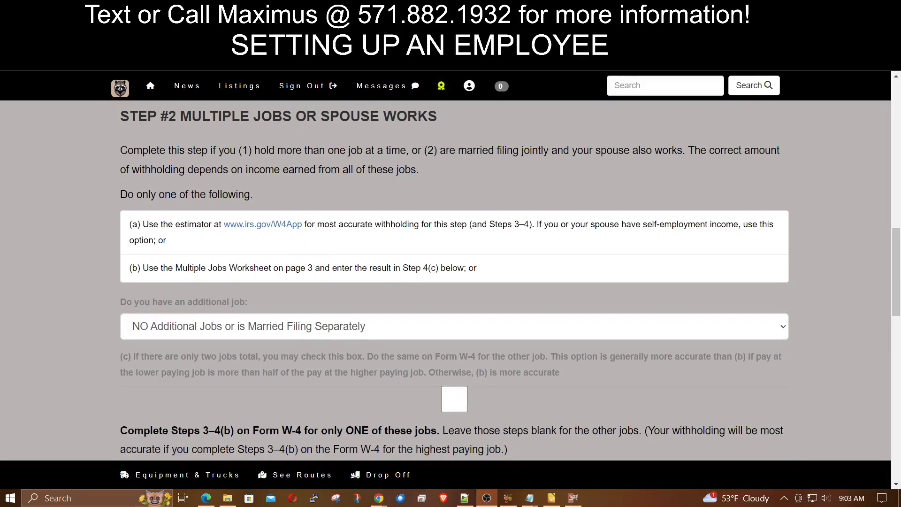
# - Answer NO Additional Jobs in step 2 of the W-4 form
pyautogui.scroll(2, 527, 221)
pyautogui.scroll(-2, 528, 220)
pyautogui.scroll(2, 500, 180)
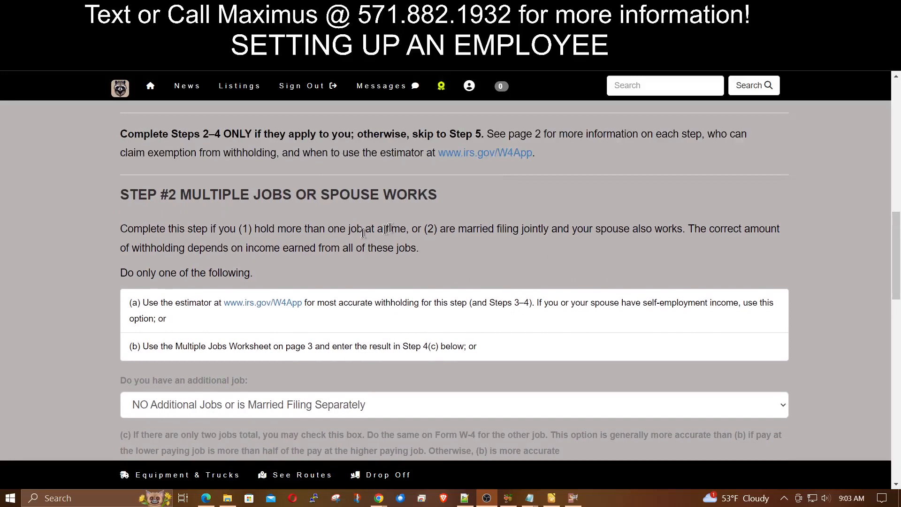
pyautogui.scroll(-1, 422, 229)
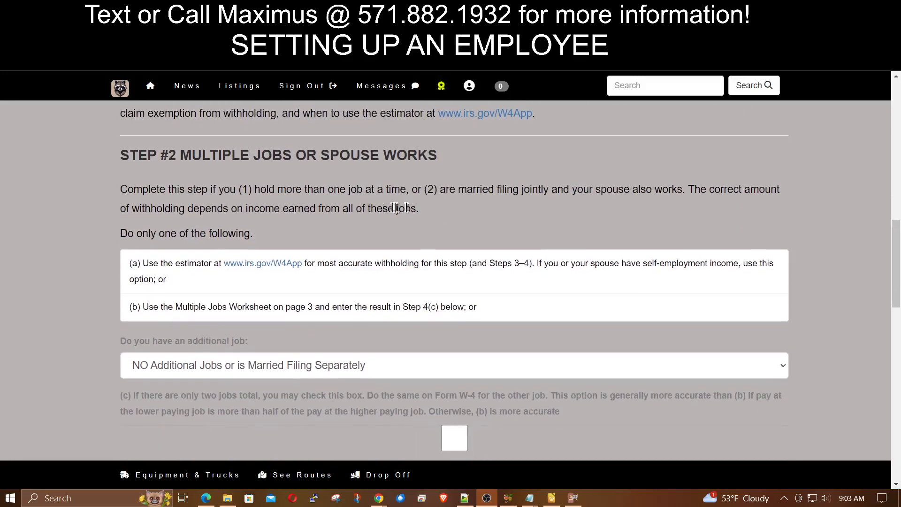
pyautogui.moveTo(202, 155); pyautogui.dragTo(463, 158)
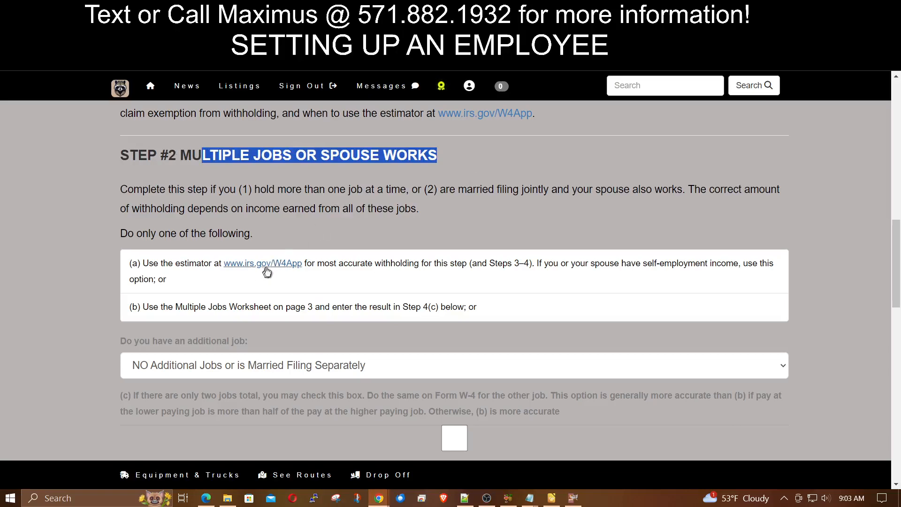
pyautogui.scroll(-2, 443, 260)
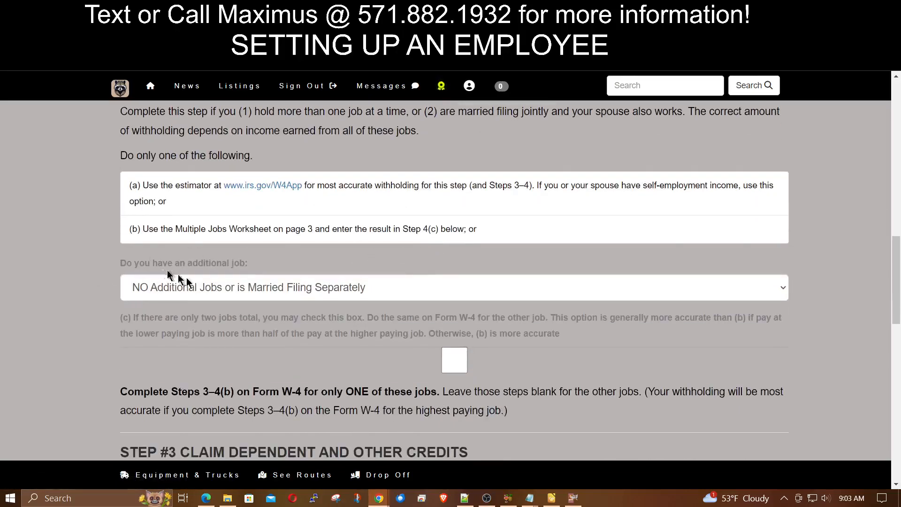
pyautogui.click(201, 295)
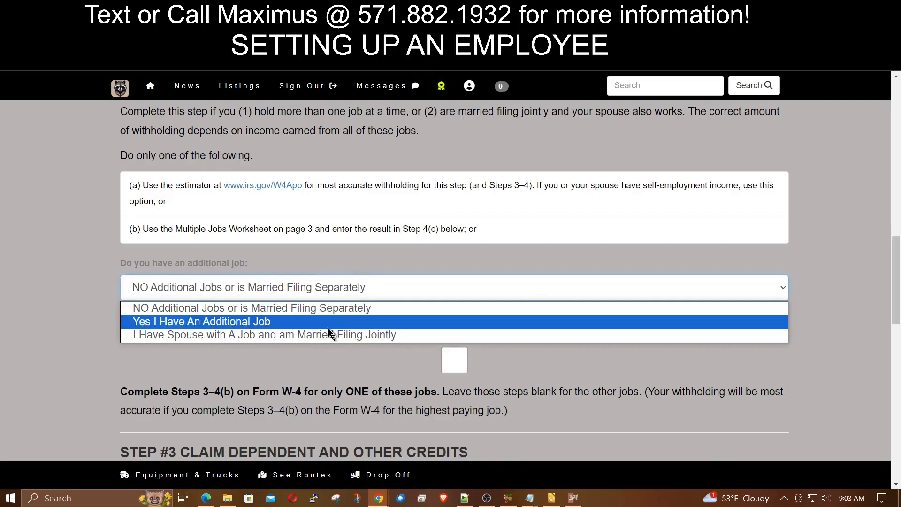
pyautogui.click(330, 312)
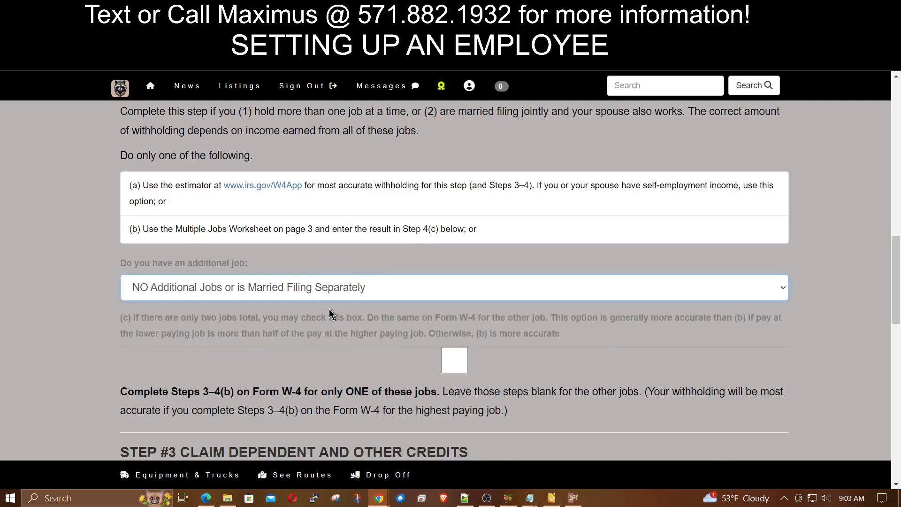
# - Enter 2 dependents under the age of 17 and submit the W-4 form
pyautogui.scroll(-3, 84, 280)
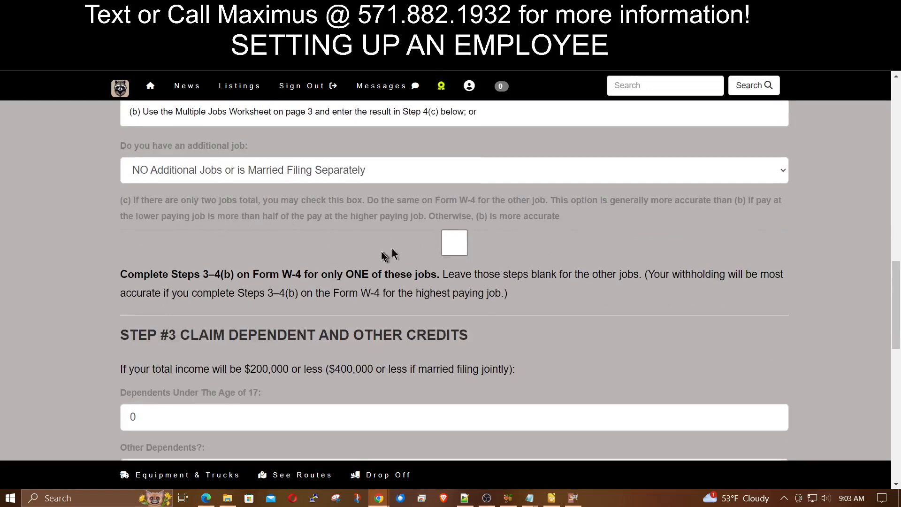
pyautogui.scroll(-2, 332, 266)
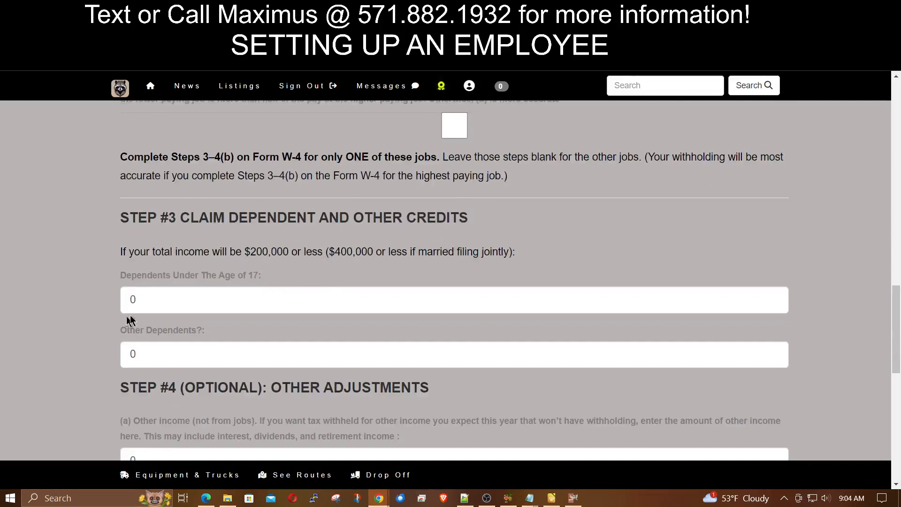
pyautogui.click(170, 299)
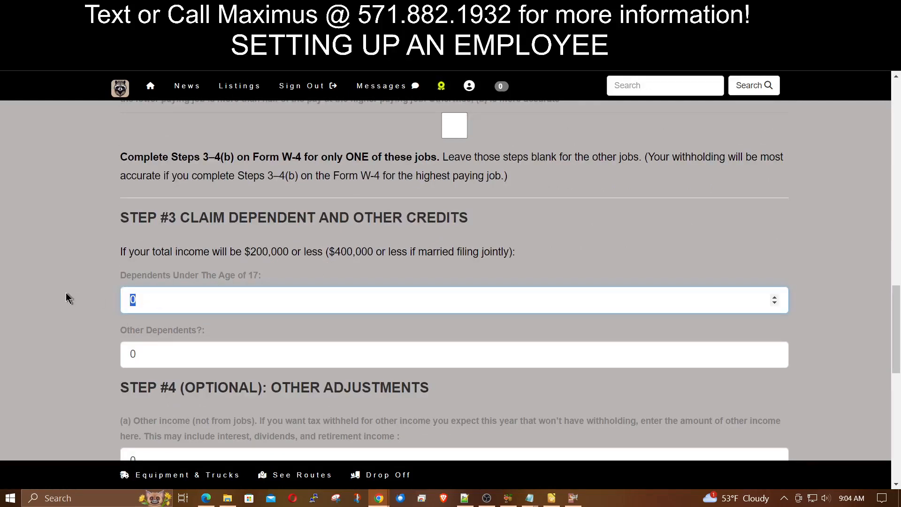
pyautogui.write('2')
pyautogui.scroll(-1, 62, 297)
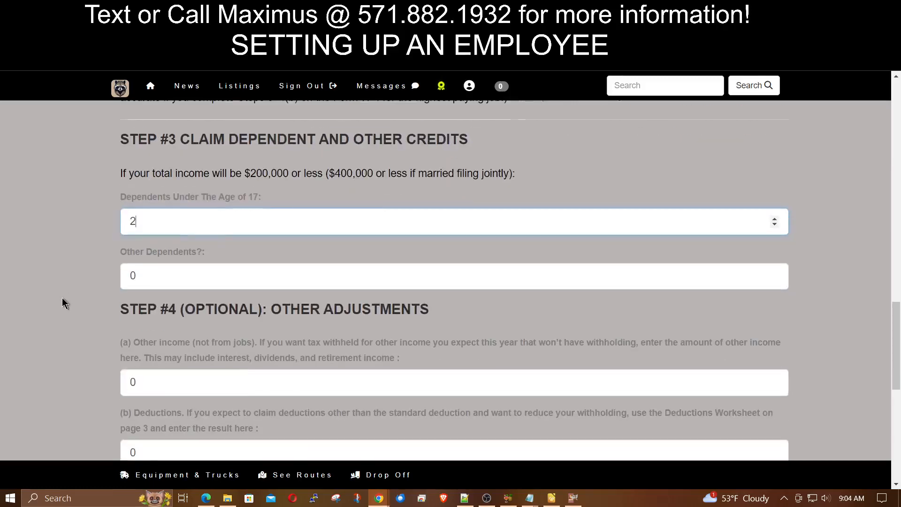
pyautogui.press('Tab')
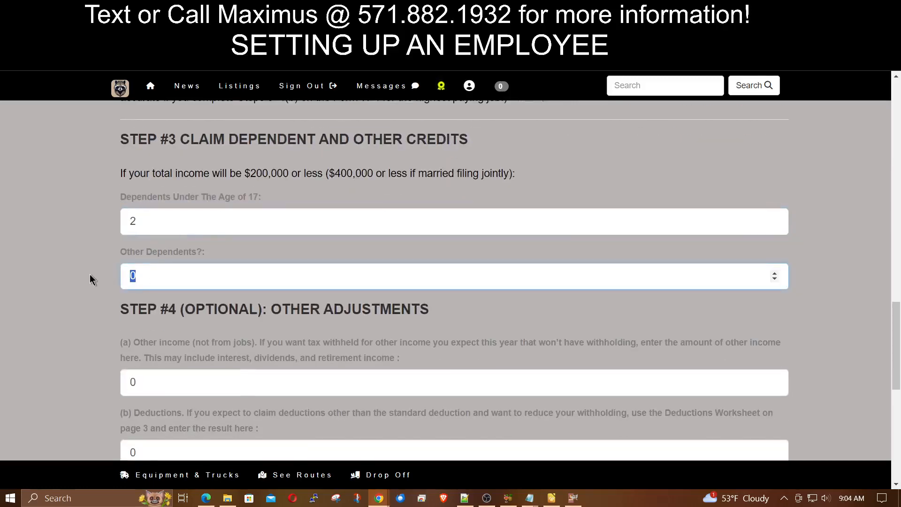
pyautogui.hotkey('ctrl', 'a')
pyautogui.scroll(-2, 60, 238)
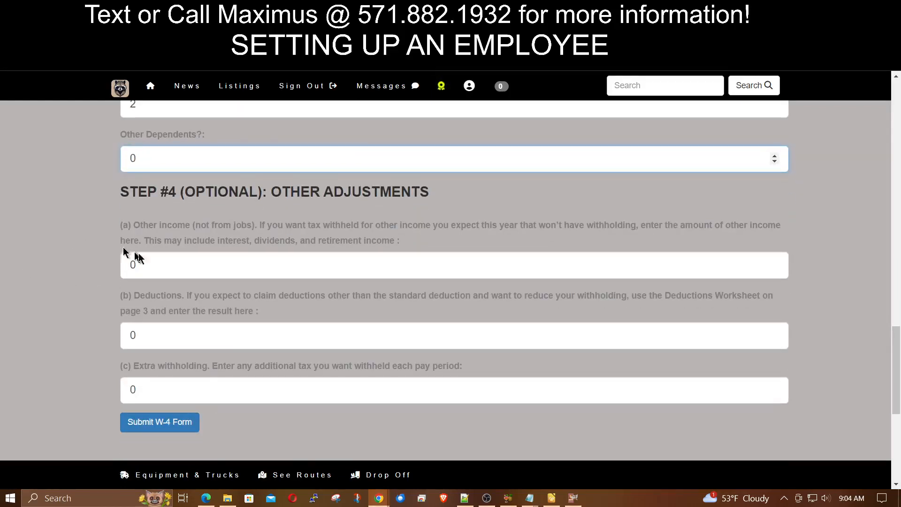
pyautogui.scroll(-2, 285, 298)
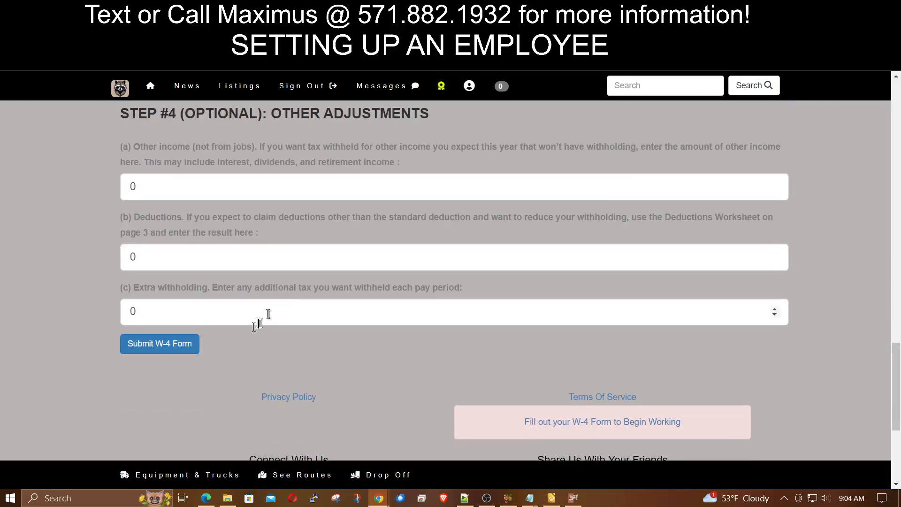
pyautogui.click(169, 345)
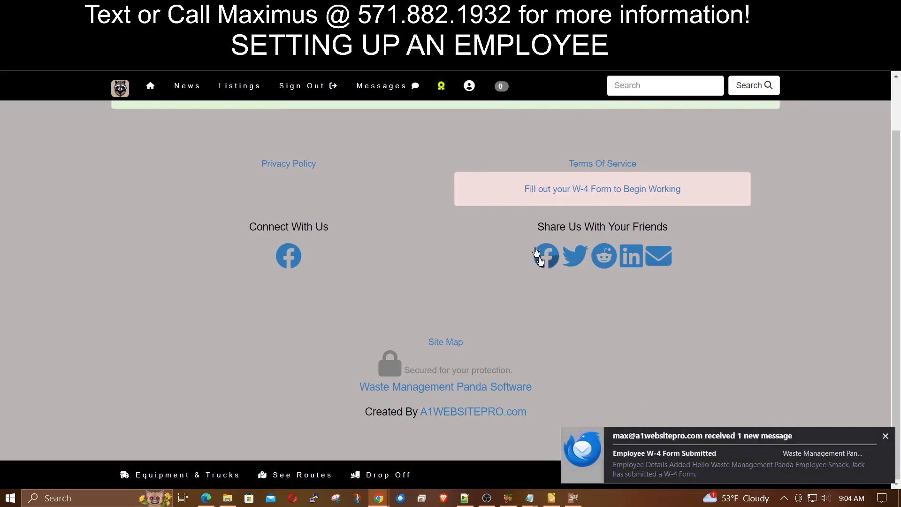
# - Return to the employee's admin account record and scroll to Account Type: Employee
pyautogui.click(469, 85)
pyautogui.scroll(-15, 836, 358)
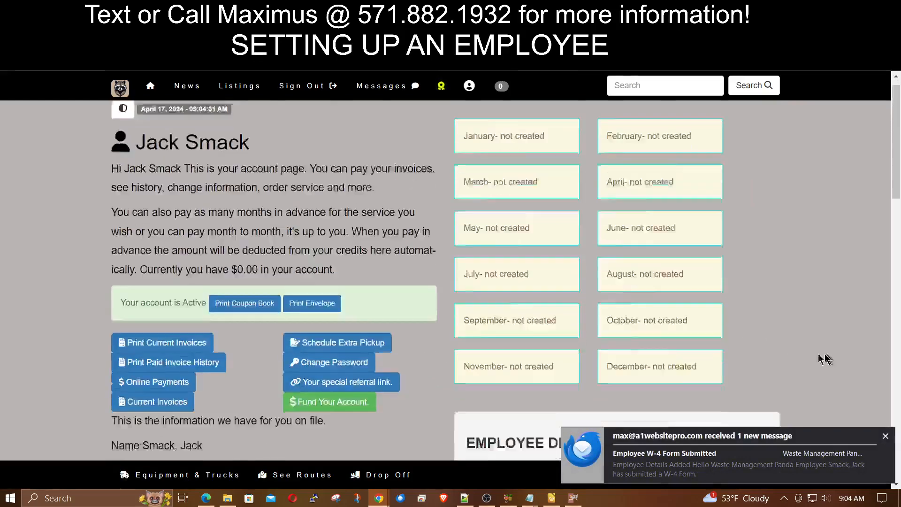
pyautogui.scroll(-3, 824, 344)
pyautogui.scroll(3, 823, 343)
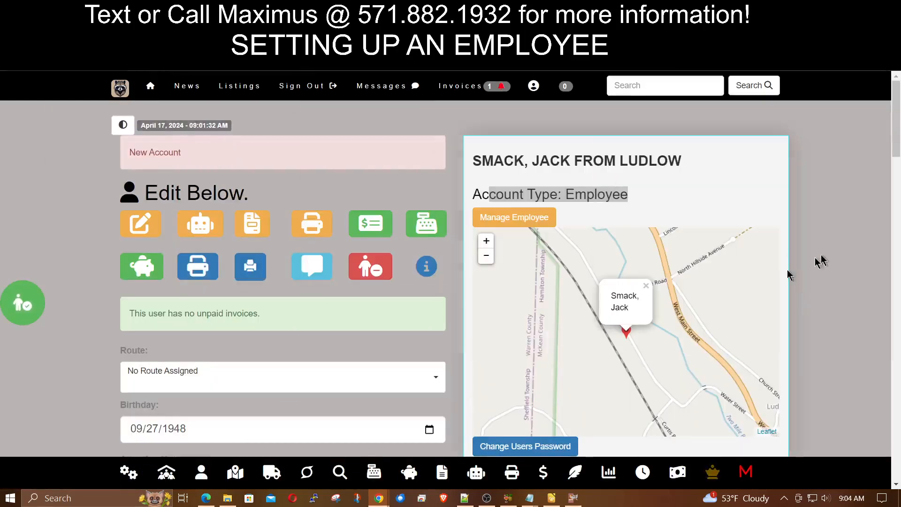
pyautogui.scroll(-1, 829, 258)
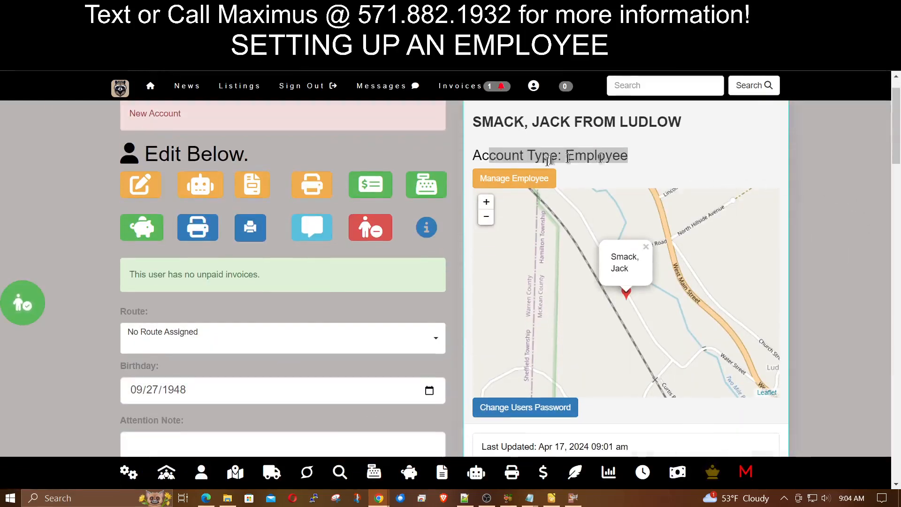
# - Open the employee's pay details and set the work-day start time to 02:00 AM
pyautogui.click(506, 179)
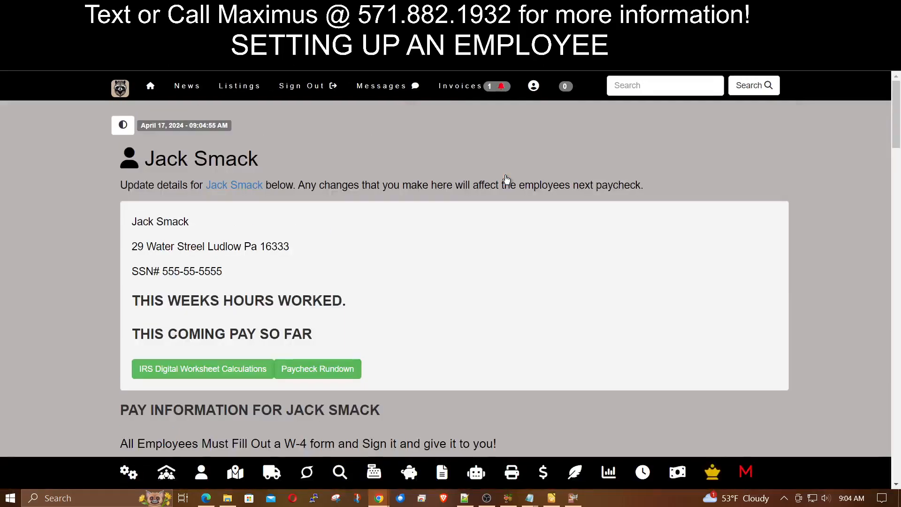
pyautogui.scroll(-1, 493, 236)
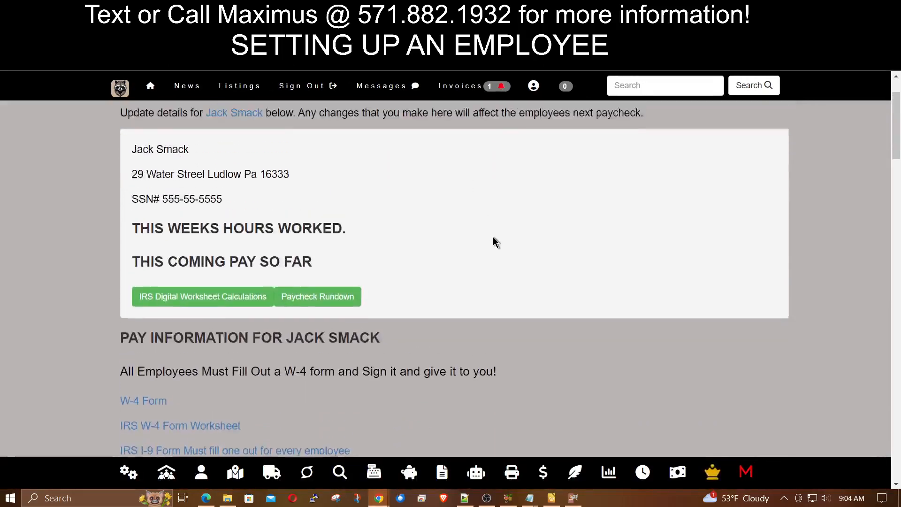
pyautogui.scroll(1, 493, 236)
pyautogui.scroll(-2, 547, 272)
pyautogui.scroll(2, 547, 272)
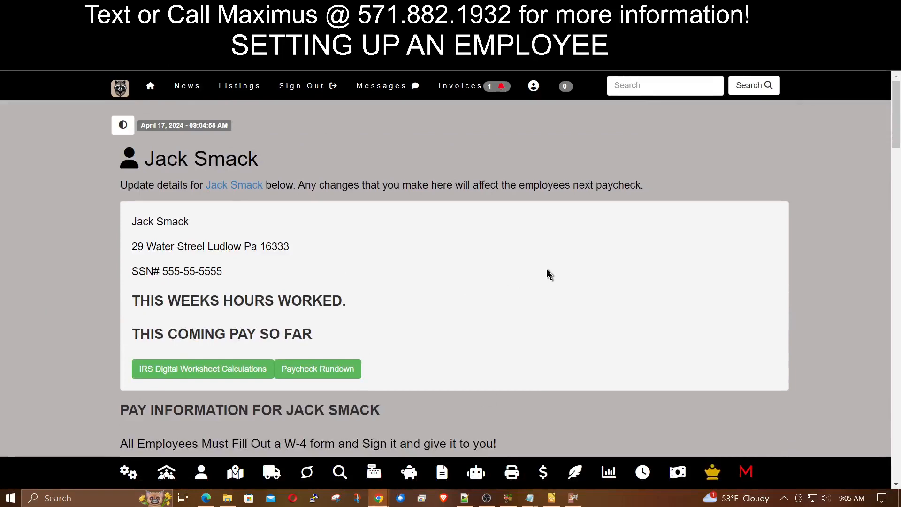
pyautogui.scroll(-2, 549, 275)
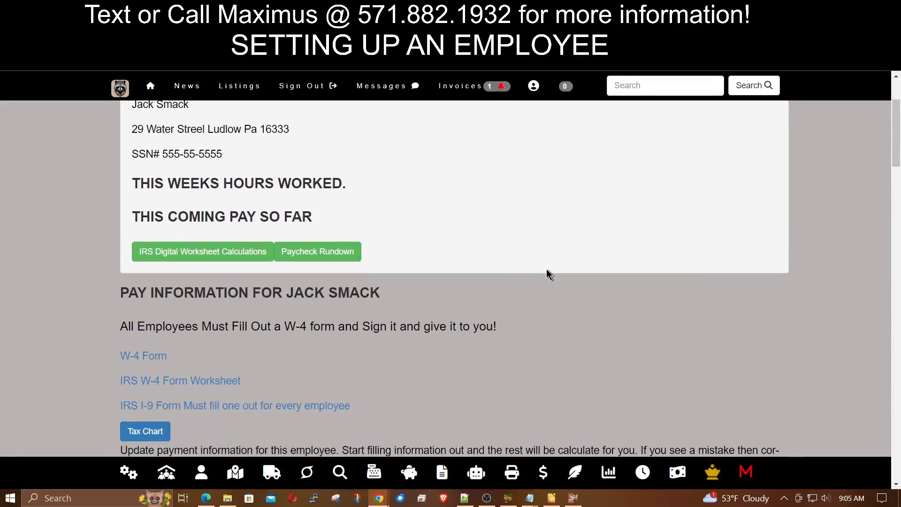
pyautogui.scroll(-4, 547, 270)
pyautogui.scroll(-2, 505, 275)
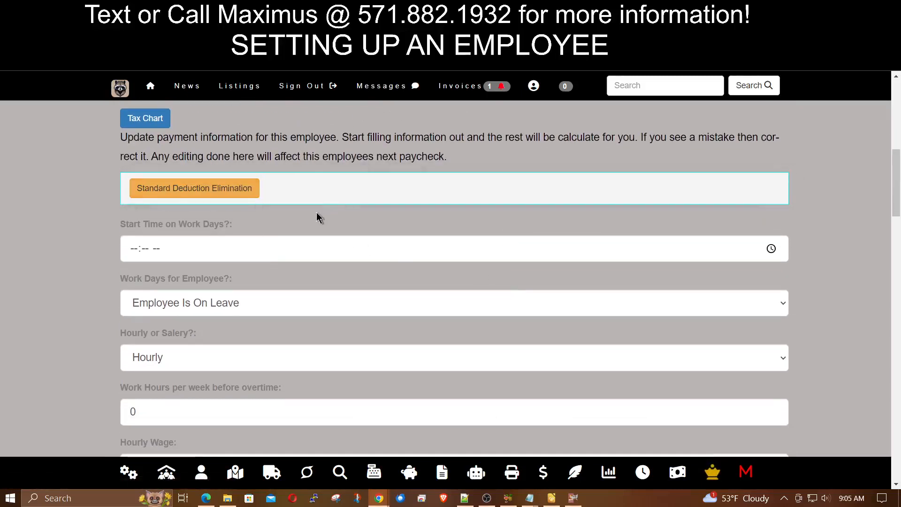
pyautogui.scroll(-1, 61, 281)
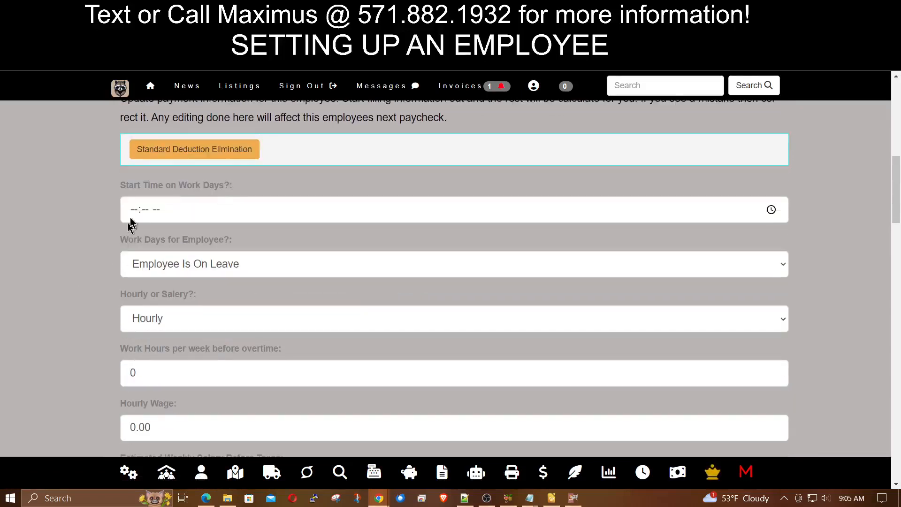
pyautogui.click(133, 210)
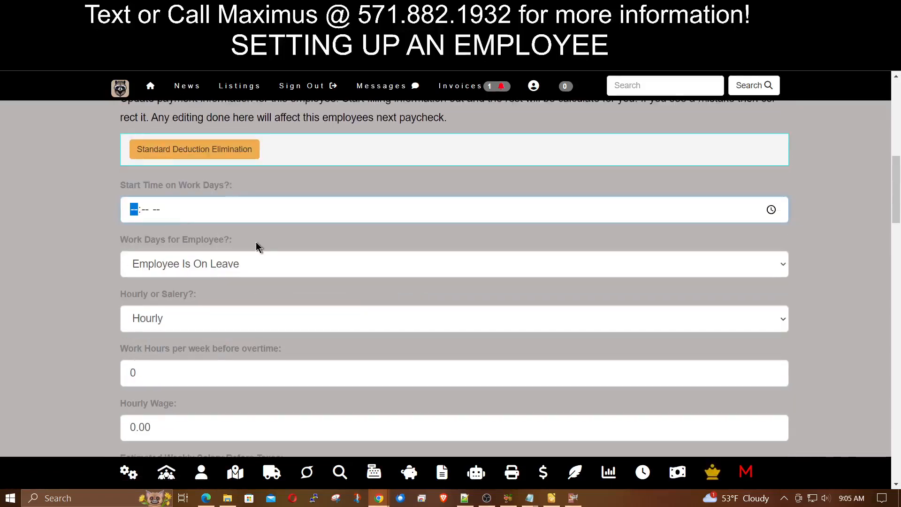
pyautogui.write('02:-- --')
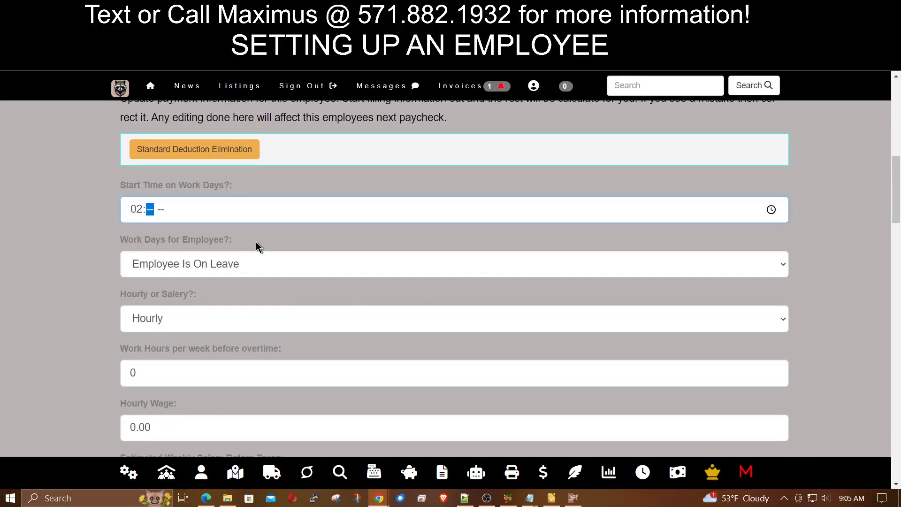
pyautogui.write('00a')
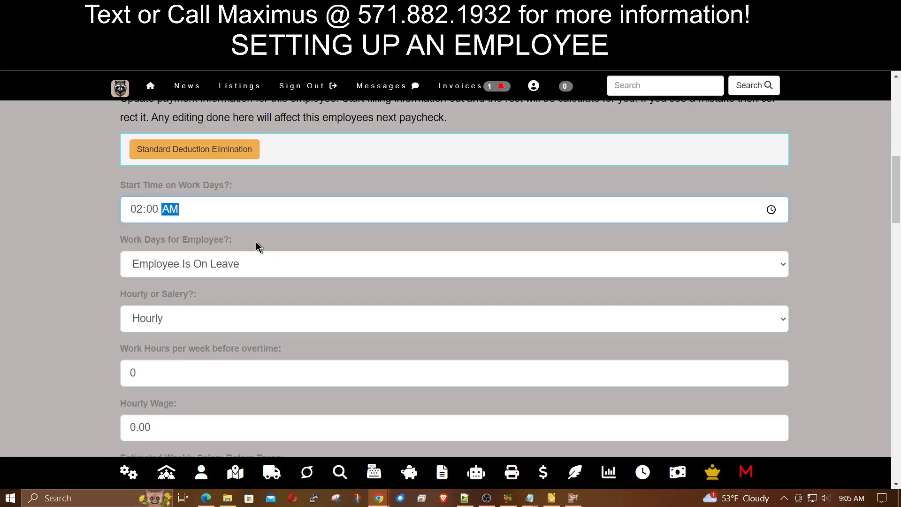
# - Set the work days to Monday - Friday 5 Days Week
pyautogui.click(235, 263)
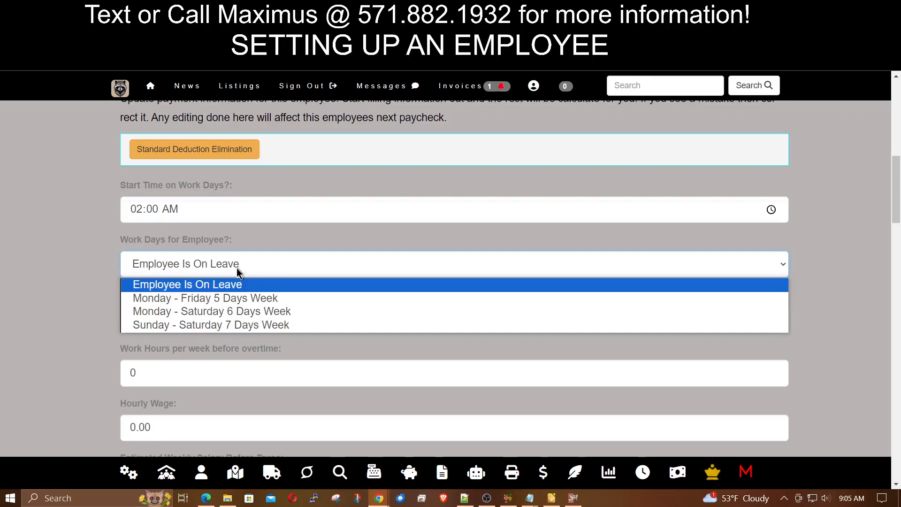
pyautogui.click(250, 301)
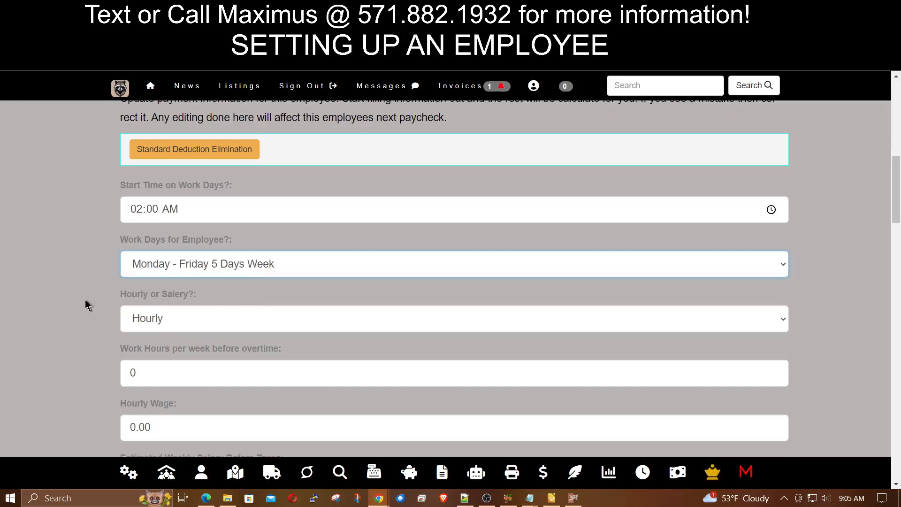
pyautogui.scroll(-2, 85, 303)
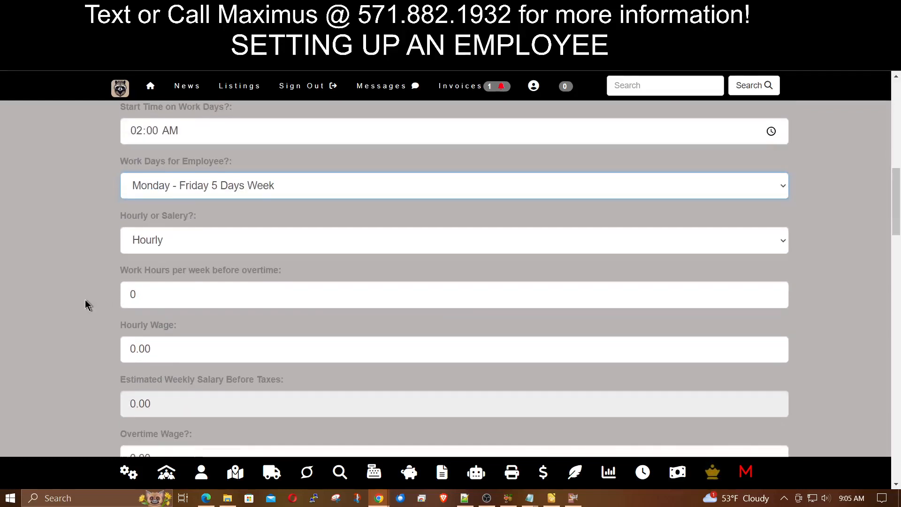
# - Switch the pay type to Salary and then back to Hourly
pyautogui.click(199, 238)
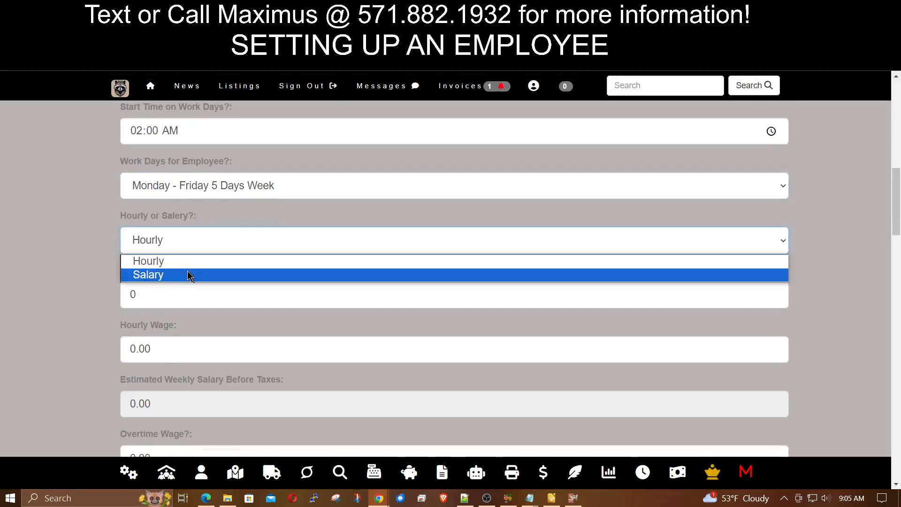
pyautogui.click(187, 275)
pyautogui.click(223, 244)
pyautogui.click(199, 260)
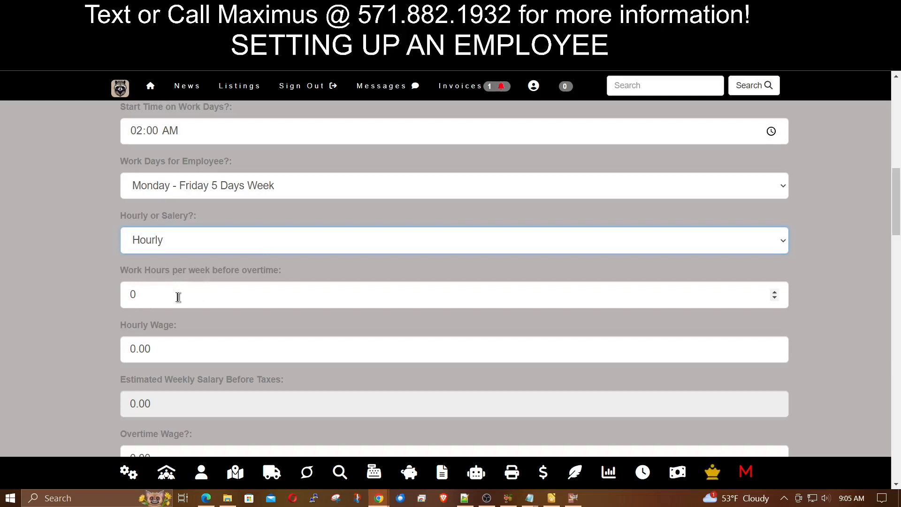
# - Enter 40 work hours per week before overtime and a 30 hourly wage
pyautogui.click(178, 296)
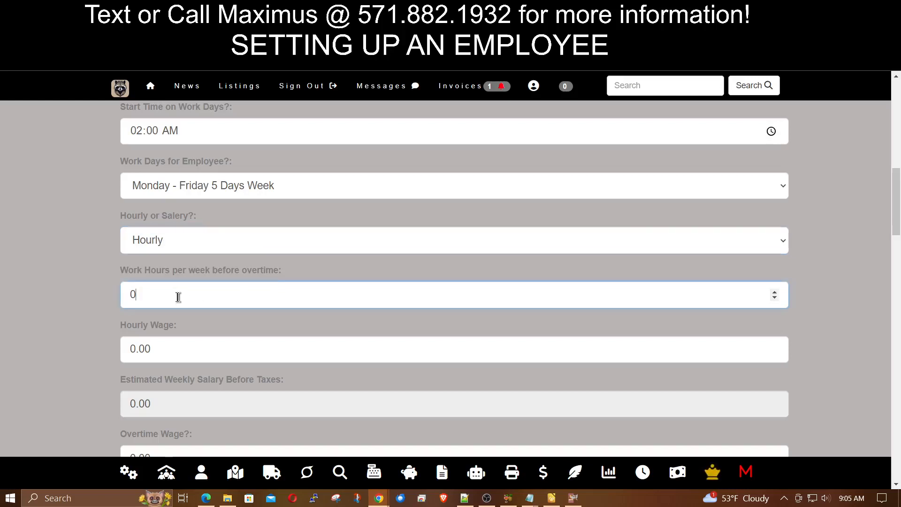
pyautogui.moveTo(178, 297); pyautogui.dragTo(134, 295)
pyautogui.scroll(-1, 91, 297)
pyautogui.write('40')
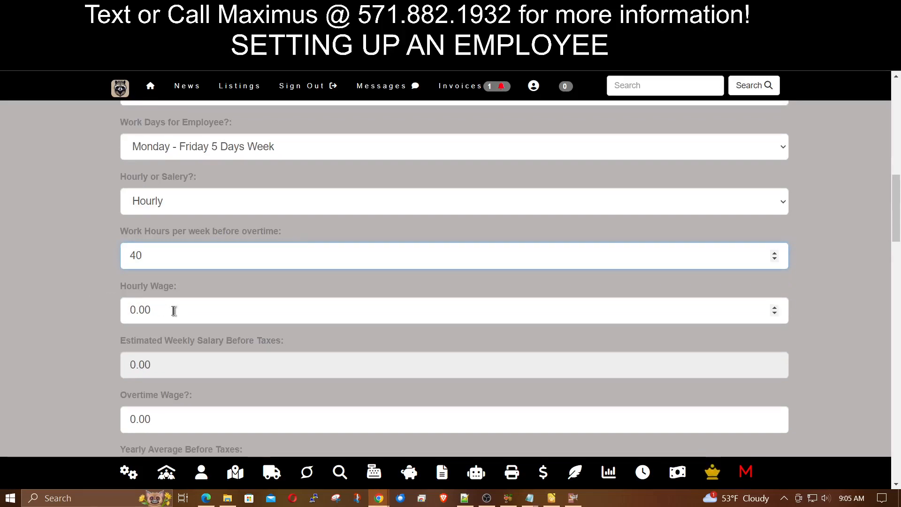
pyautogui.moveTo(171, 309); pyautogui.dragTo(80, 314)
pyautogui.write('30')
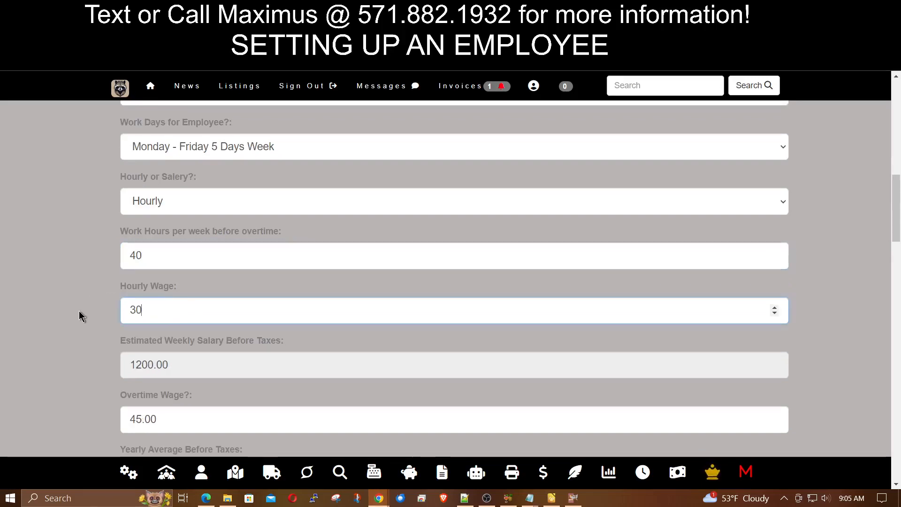
pyautogui.scroll(-2, 78, 311)
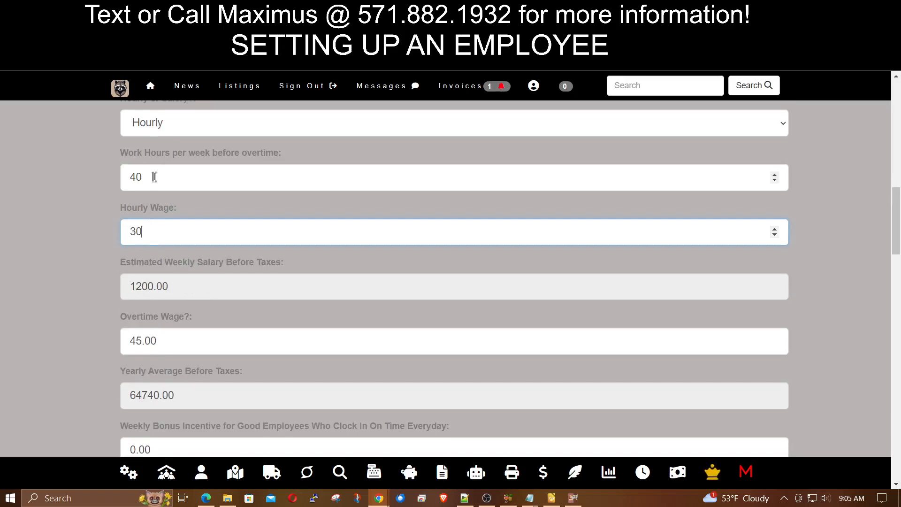
# - Try a 25 hourly wage, then revert it to 30
pyautogui.moveTo(153, 233); pyautogui.dragTo(11, 238)
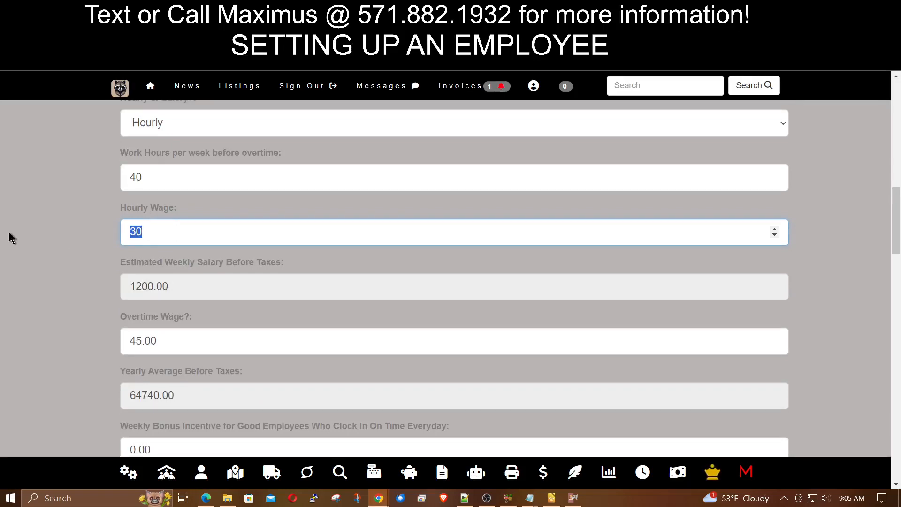
pyautogui.write('25')
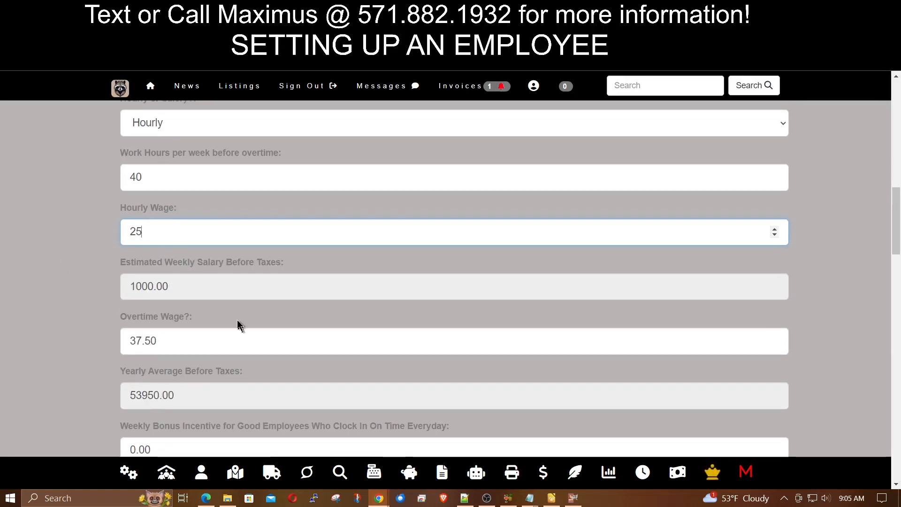
pyautogui.moveTo(142, 233); pyautogui.dragTo(52, 238)
pyautogui.write('30')
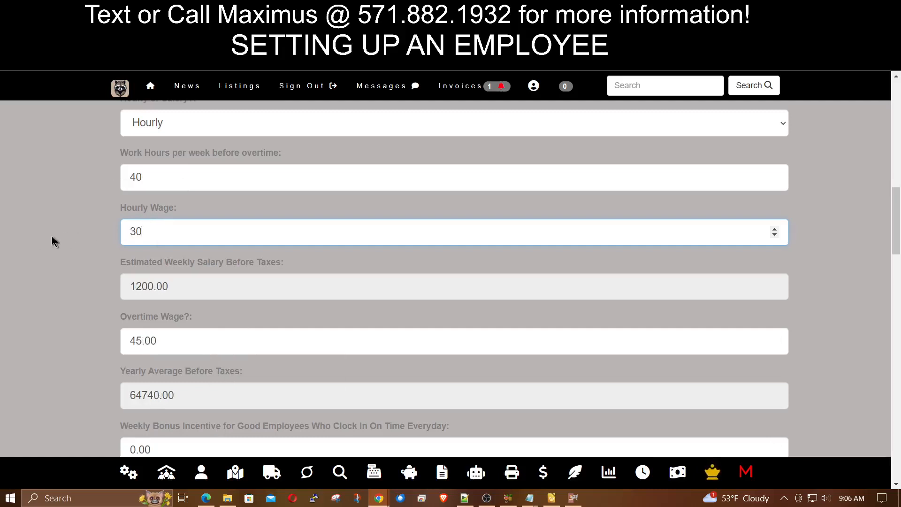
pyautogui.scroll(-1, 54, 242)
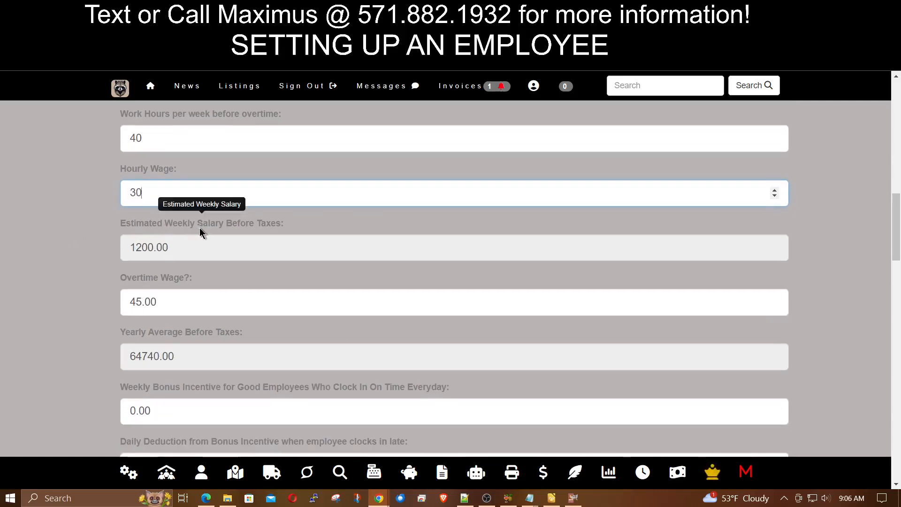
pyautogui.scroll(2, 85, 237)
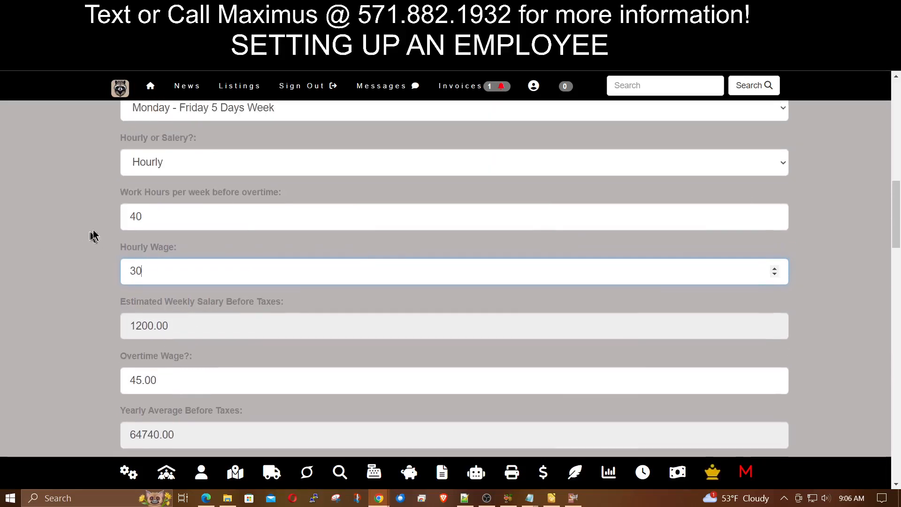
# - Set the pay type to Salary, showing 1200.00 weekly and 45.00 overtime estimates
pyautogui.click(198, 162)
pyautogui.click(191, 195)
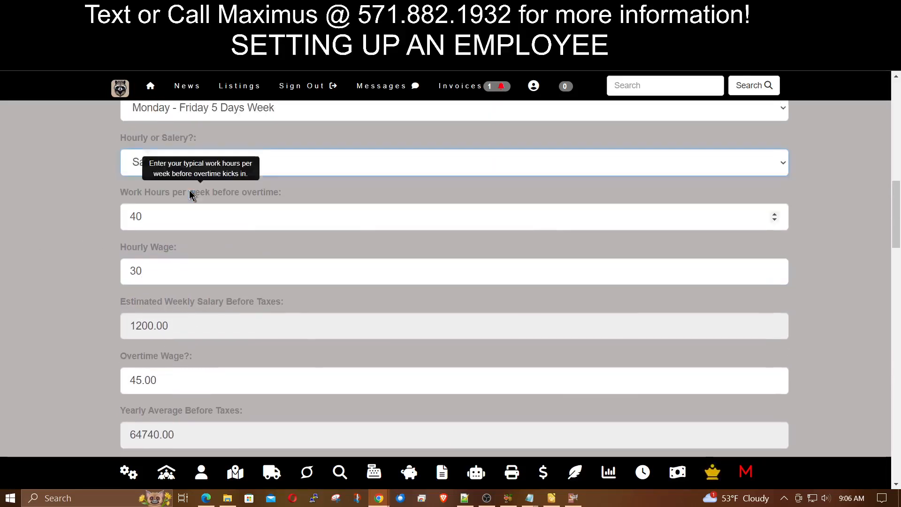
pyautogui.scroll(-2, 93, 330)
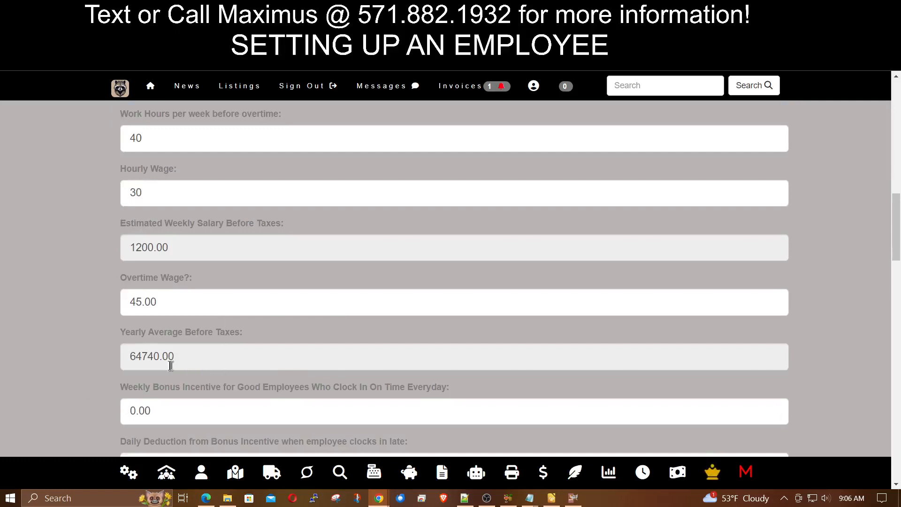
pyautogui.scroll(-2, 82, 345)
pyautogui.scroll(3, 82, 344)
pyautogui.scroll(2, 82, 347)
# - Return the pay type to Hourly and enter a 100 weekly on-time bonus
pyautogui.click(206, 164)
pyautogui.click(196, 184)
pyautogui.scroll(-5, 78, 249)
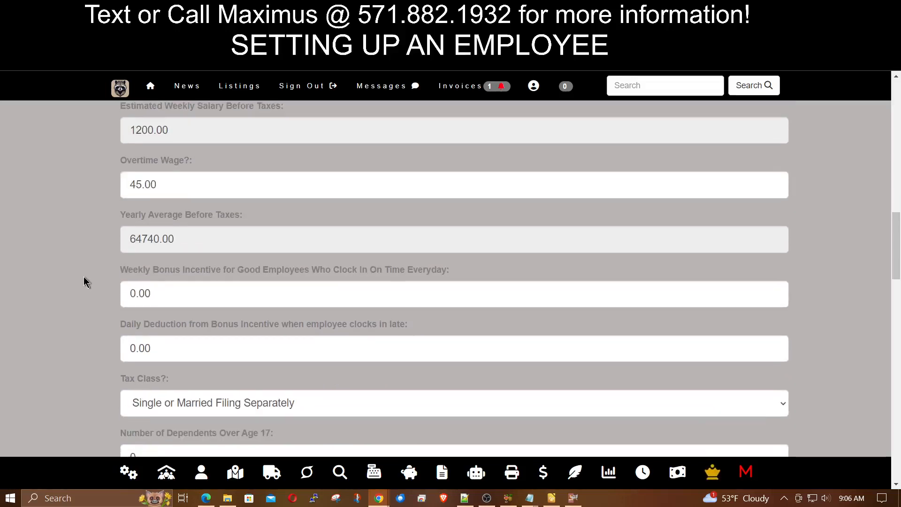
pyautogui.scroll(-1, 84, 278)
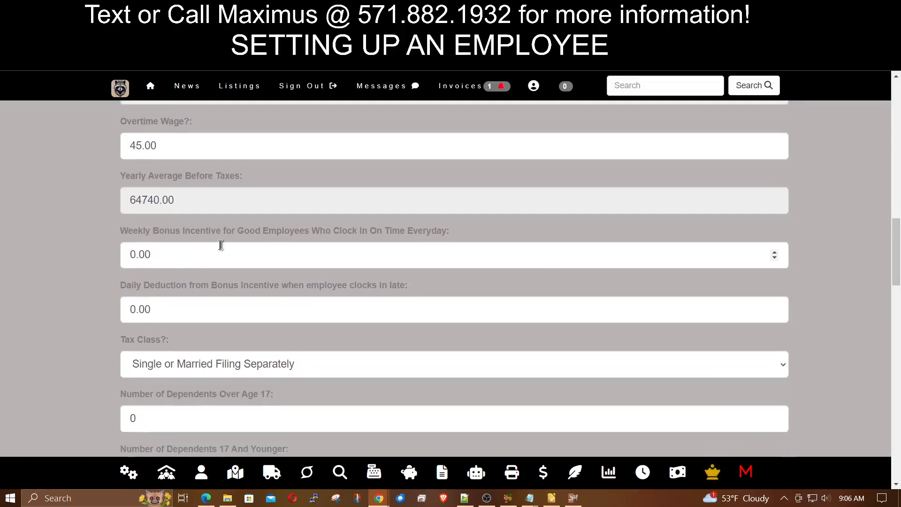
pyautogui.moveTo(217, 241)
pyautogui.doubleClick(176, 254)
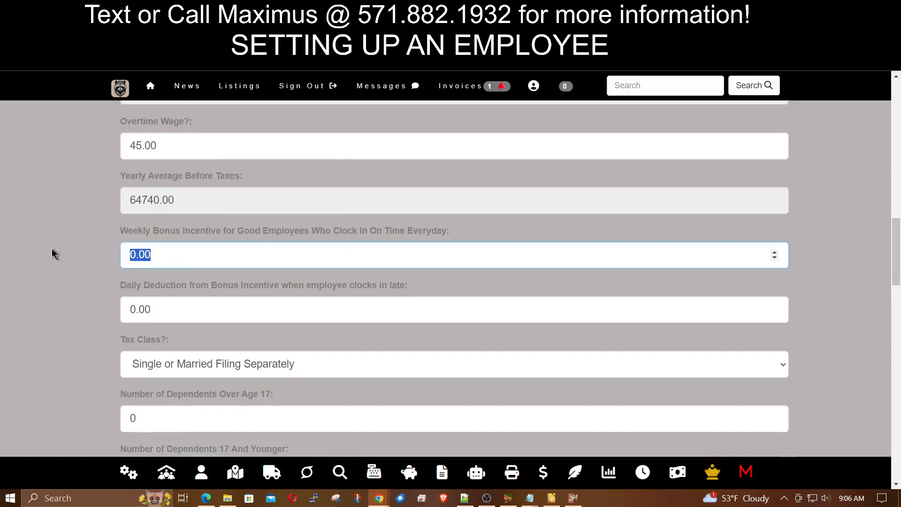
pyautogui.write('100')
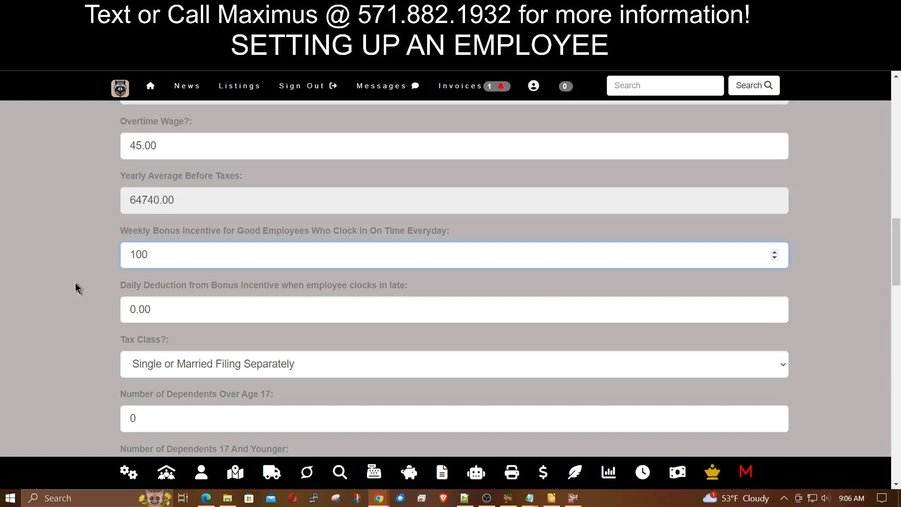
pyautogui.scroll(-2, 75, 287)
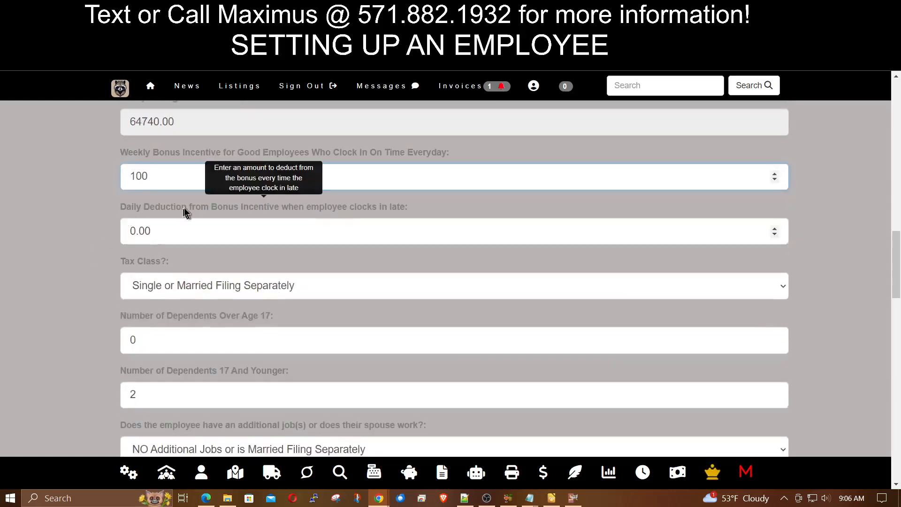
# - Set the daily late deduction to 10 and review the tax class section below
pyautogui.moveTo(191, 172); pyautogui.dragTo(85, 178)
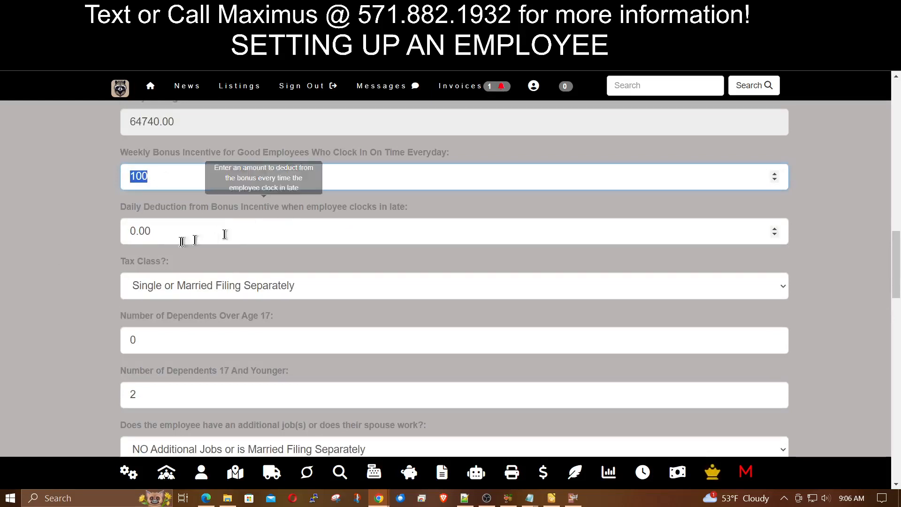
pyautogui.click(205, 228)
pyautogui.moveTo(205, 229); pyautogui.dragTo(73, 218)
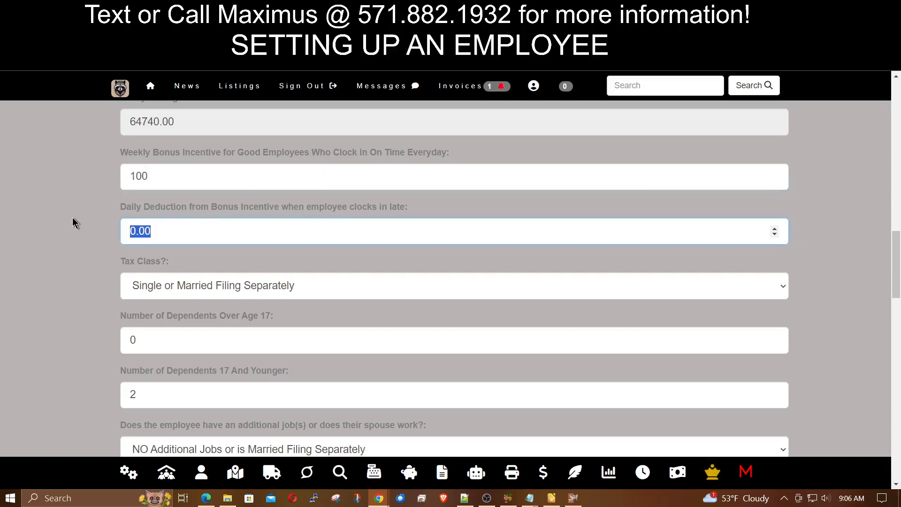
pyautogui.write('10')
pyautogui.scroll(-1, 92, 230)
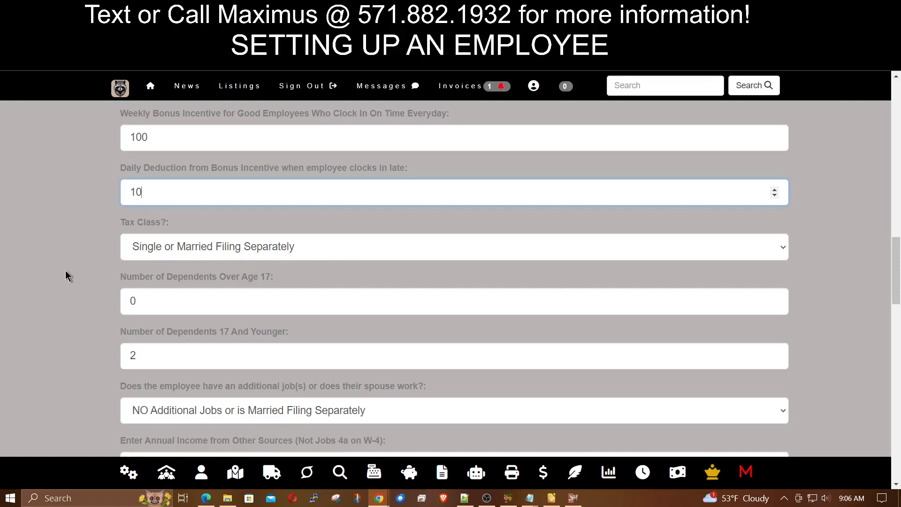
pyautogui.scroll(-2, 94, 298)
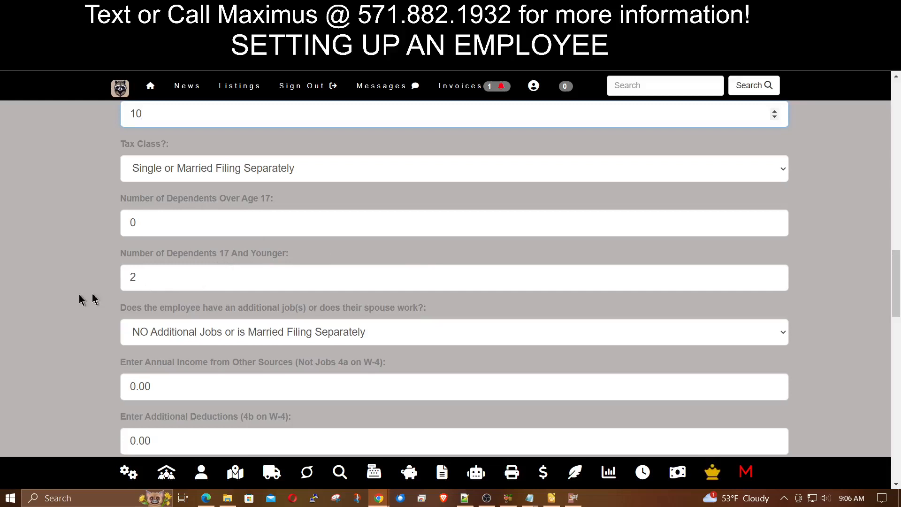
pyautogui.scroll(-2, 80, 295)
pyautogui.scroll(-2, 80, 296)
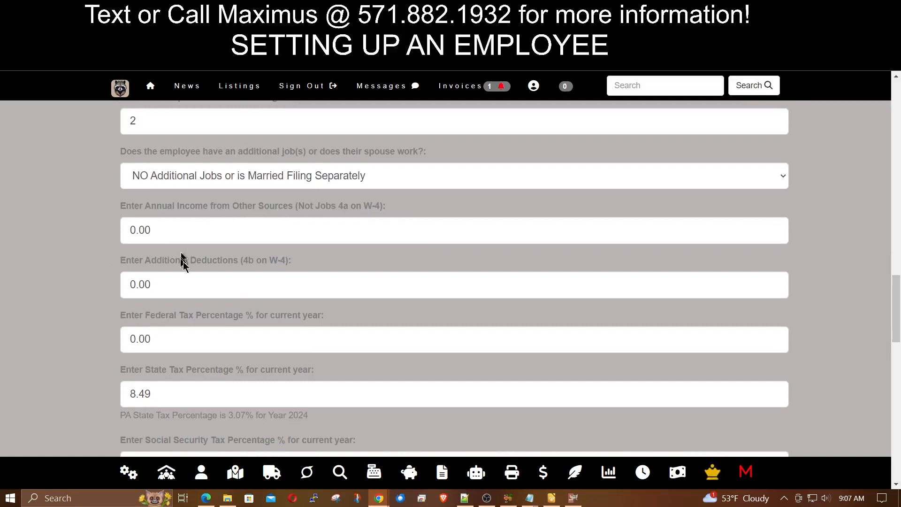
# - Enter 50 as the tax-deductible insurance payments
pyautogui.scroll(-2, 252, 296)
pyautogui.scroll(-2, 217, 294)
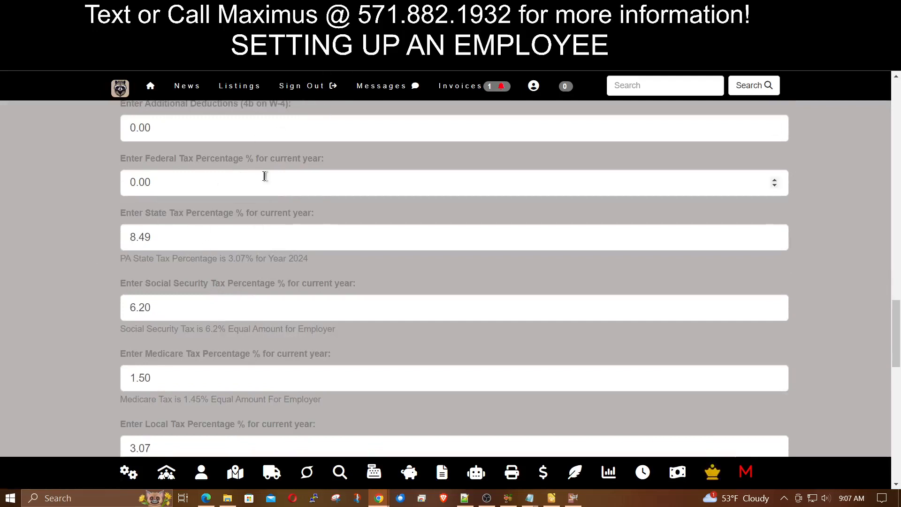
pyautogui.scroll(-3, 81, 284)
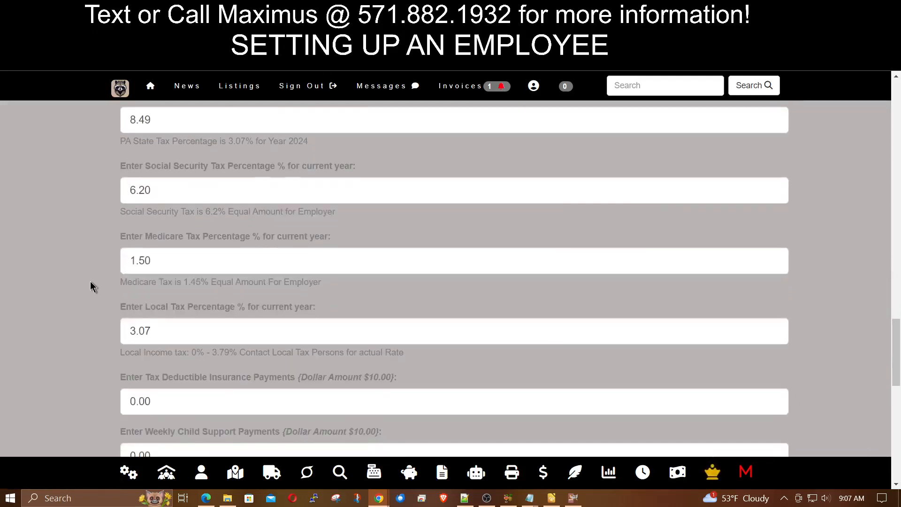
pyautogui.scroll(-2, 92, 286)
pyautogui.scroll(-2, 91, 287)
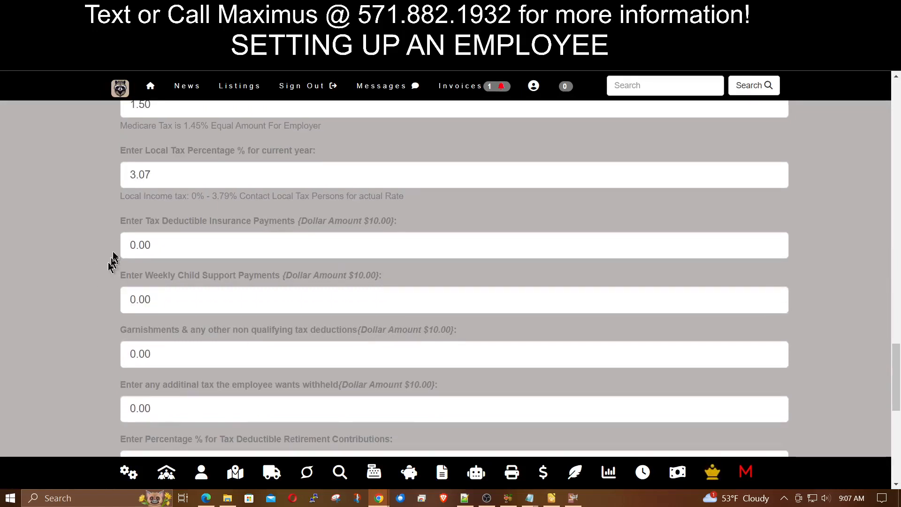
pyautogui.moveTo(277, 222)
pyautogui.moveTo(209, 245); pyautogui.dragTo(41, 250)
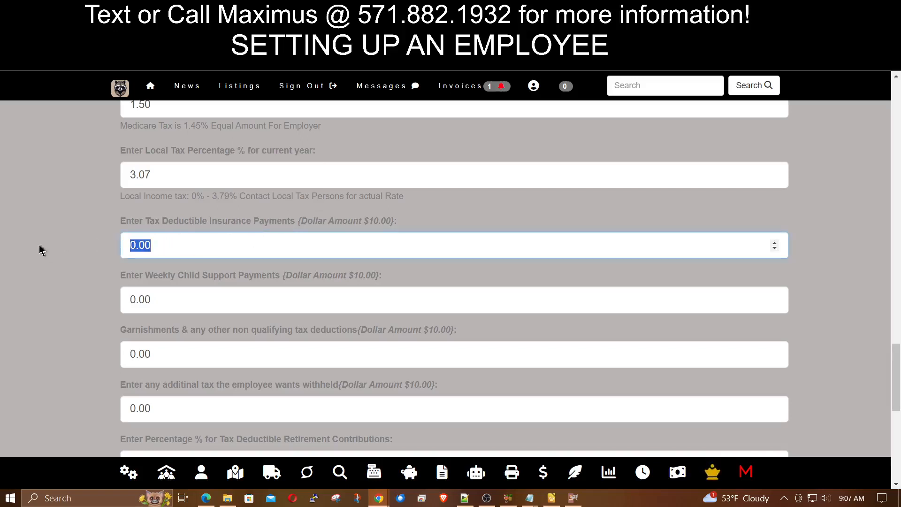
pyautogui.write('50')
# - Enter 75 weekly child support and 30 in garnishments
pyautogui.moveTo(163, 296); pyautogui.dragTo(34, 300)
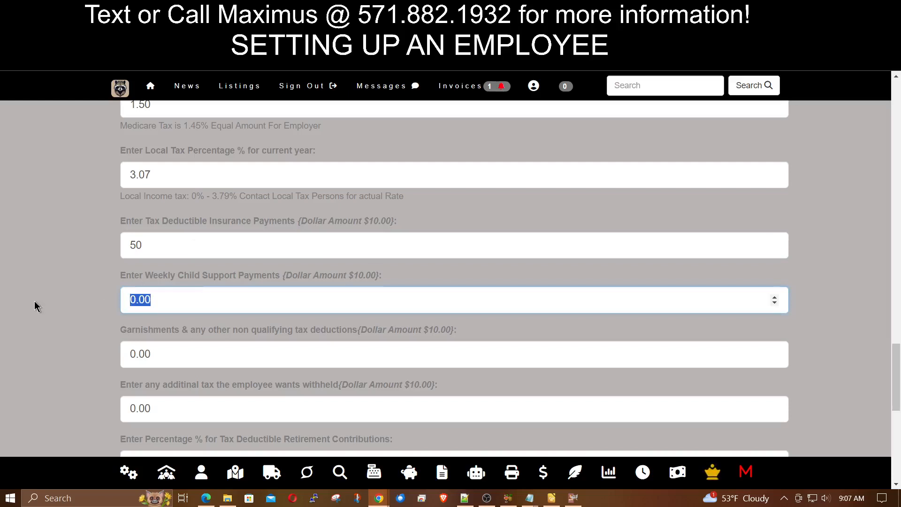
pyautogui.write('75')
pyautogui.scroll(-2, 86, 314)
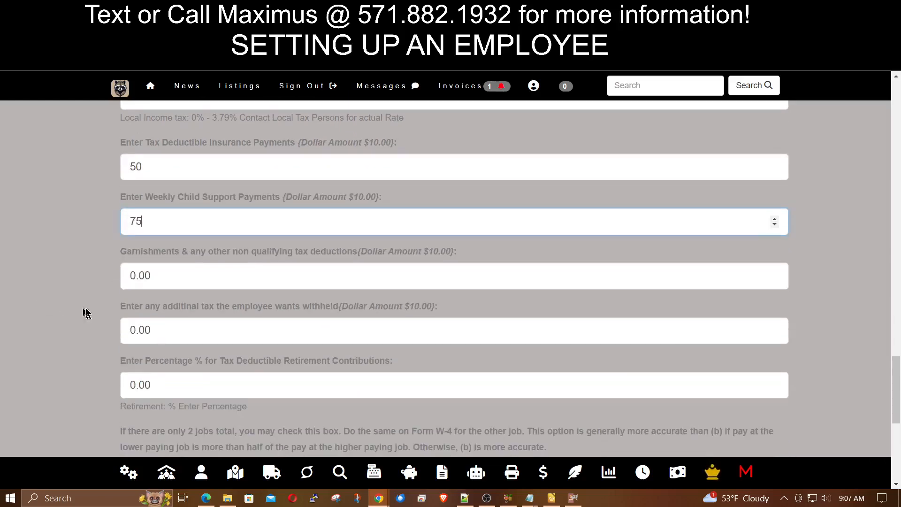
pyautogui.click(229, 277)
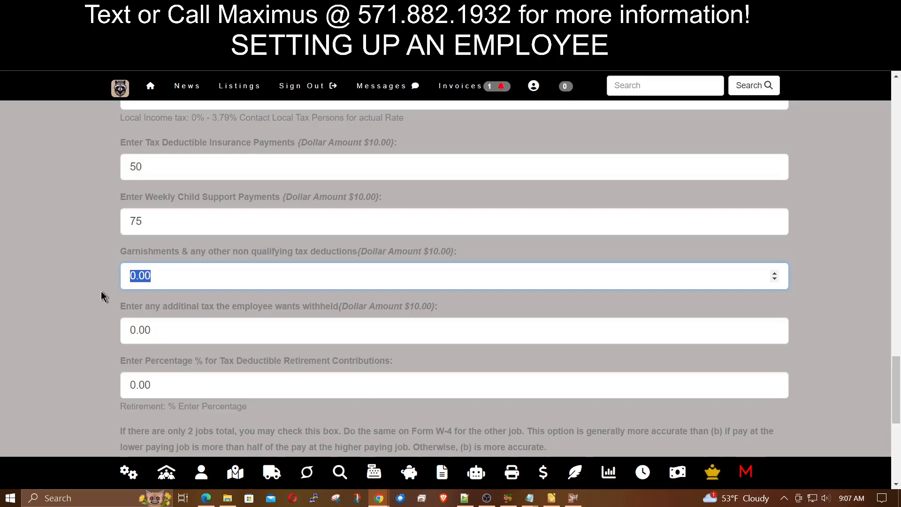
pyautogui.write('30')
# - Set the retirement contribution to 2%, save the deductions, and bring the employee's window forward
pyautogui.scroll(-2, 101, 291)
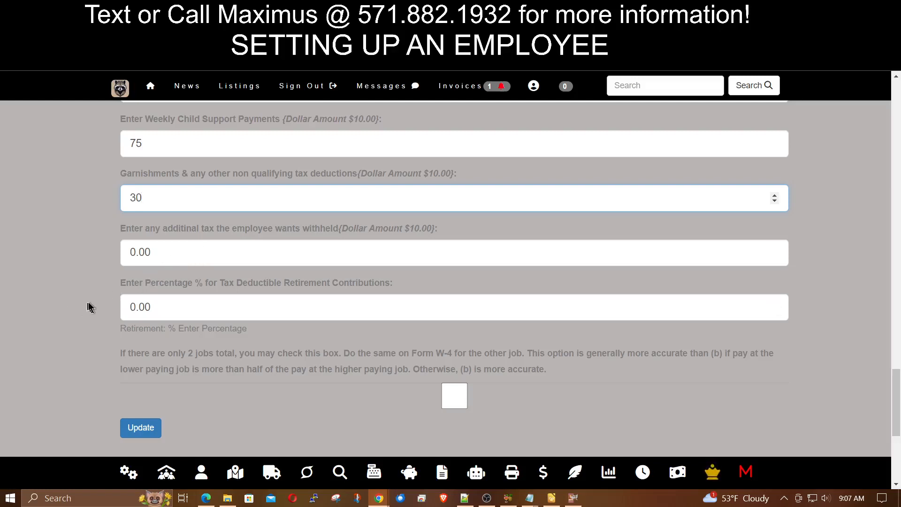
pyautogui.scroll(-1, 94, 308)
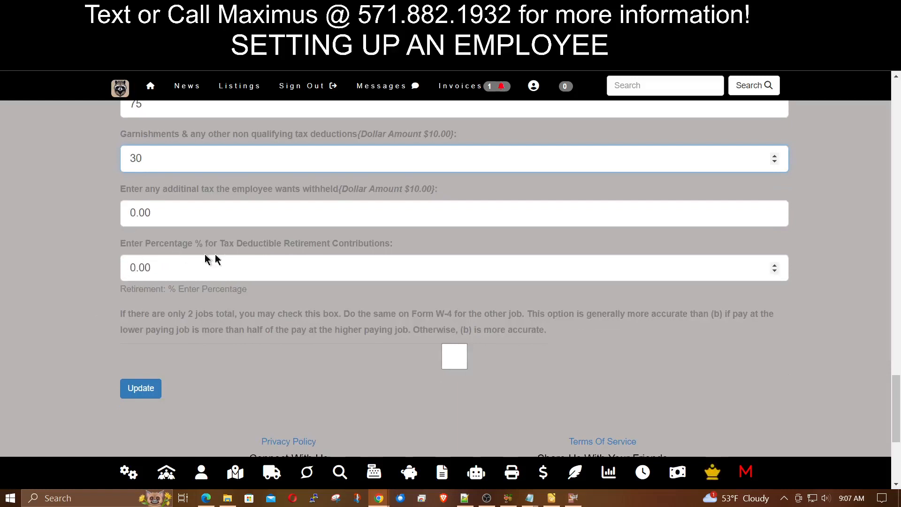
pyautogui.moveTo(270, 249)
pyautogui.moveTo(193, 276); pyautogui.dragTo(43, 276)
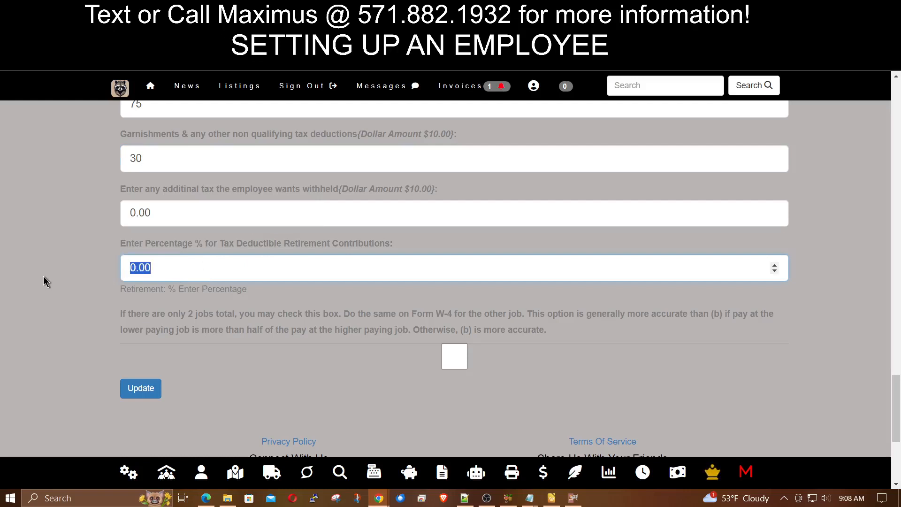
pyautogui.write('2')
pyautogui.scroll(-1, 55, 282)
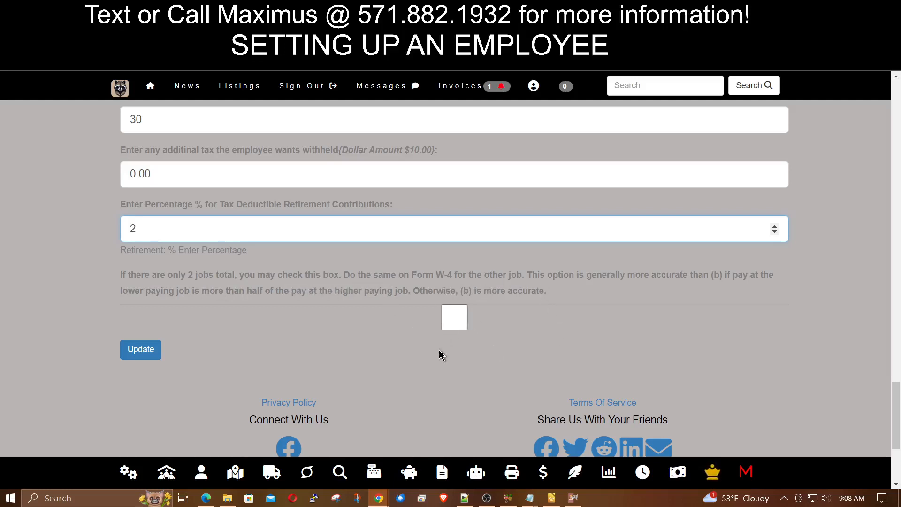
pyautogui.click(148, 356)
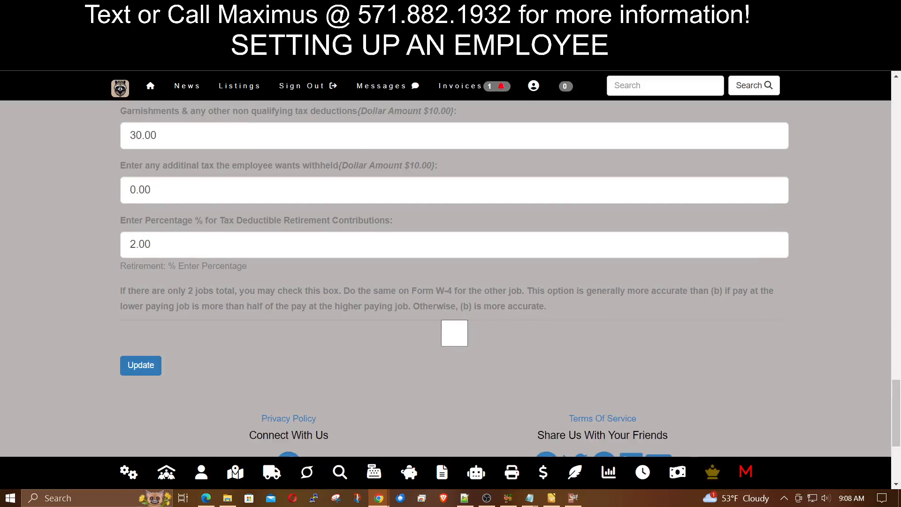
pyautogui.moveTo(900, 173); pyautogui.dragTo(430, 1)
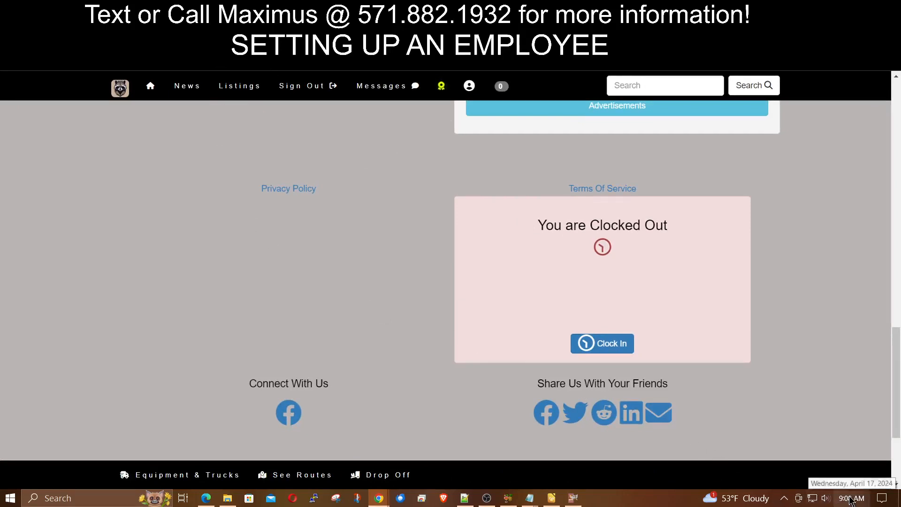
# - Clock the employee in and highlight the late clock-in warning
pyautogui.scroll(9, 364, 338)
pyautogui.scroll(-9, 364, 336)
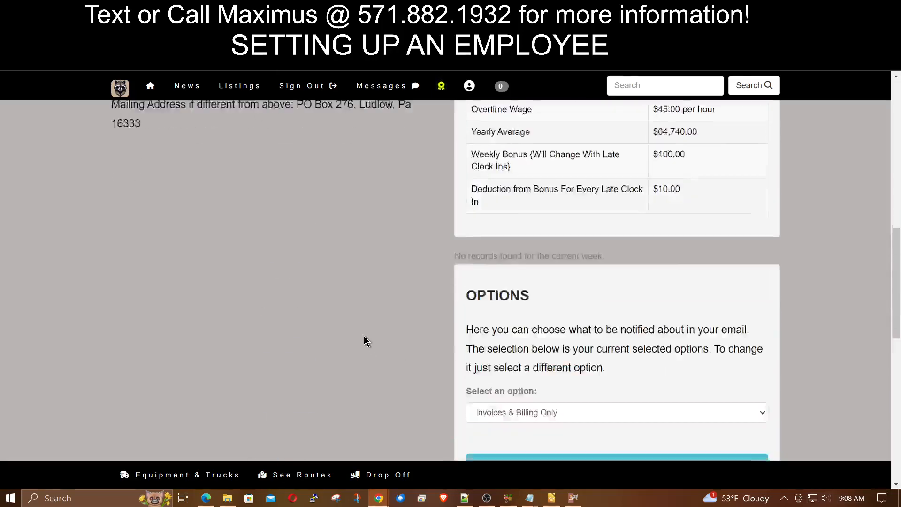
pyautogui.click(612, 348)
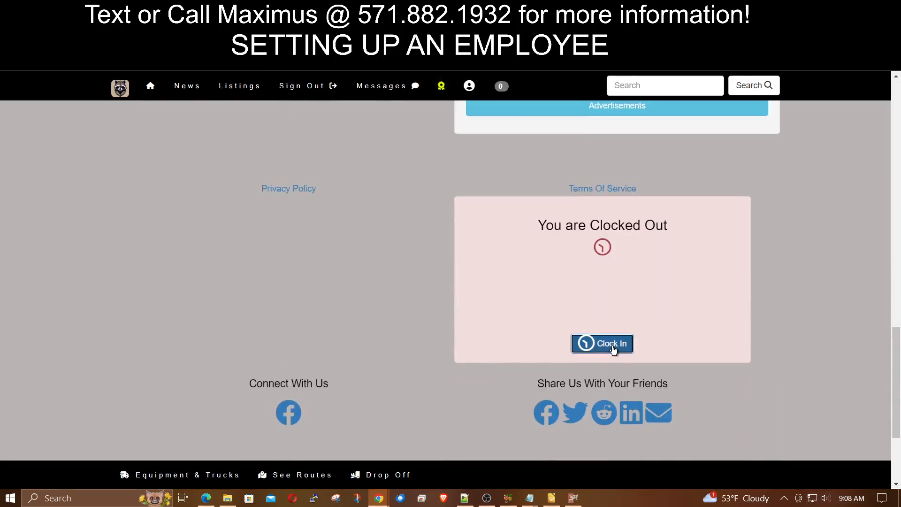
pyautogui.moveTo(483, 317); pyautogui.dragTo(741, 370)
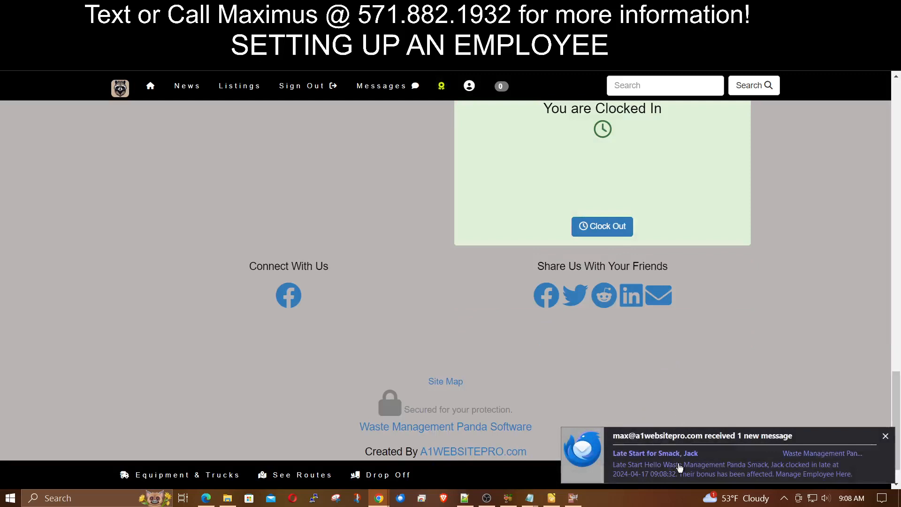
# - Check the recorded 9:08 AM clock-in time in the clock-in table
pyautogui.scroll(8, 761, 344)
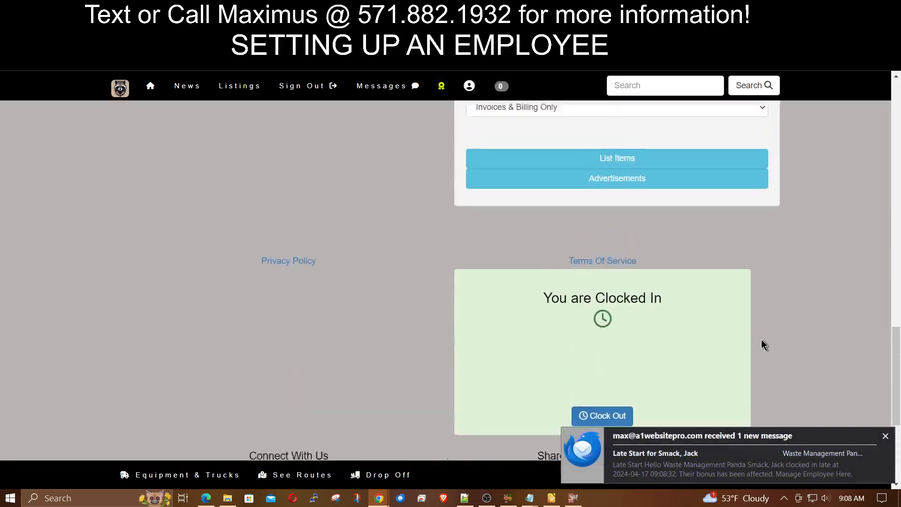
pyautogui.scroll(7, 847, 337)
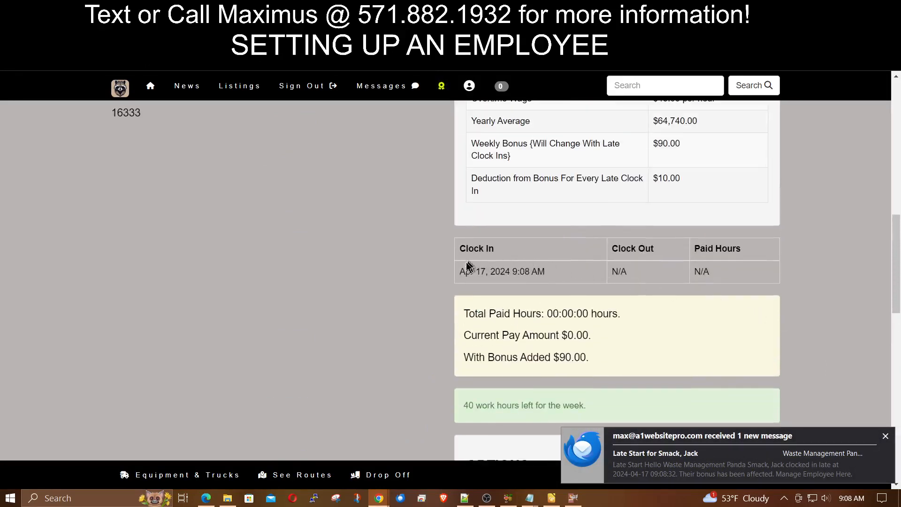
pyautogui.moveTo(582, 277); pyautogui.dragTo(456, 276)
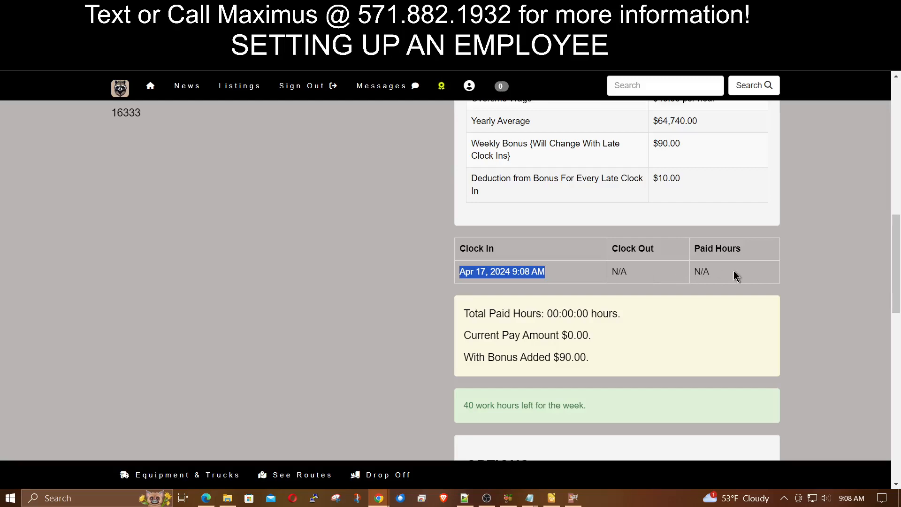
pyautogui.scroll(5, 657, 302)
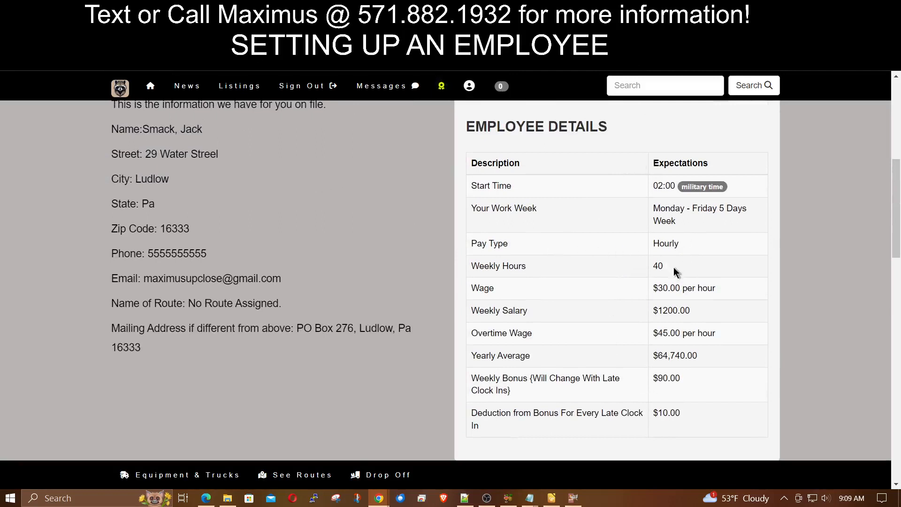
# - Highlight the details: 40 hours, $30.00/hr, $1200.00 salary, $45.00 overtime, $64,740.00 yearly, $90.00 bonus
pyautogui.moveTo(674, 273); pyautogui.dragTo(635, 275)
pyautogui.moveTo(718, 289); pyautogui.dragTo(655, 293)
pyautogui.moveTo(713, 316); pyautogui.dragTo(654, 312)
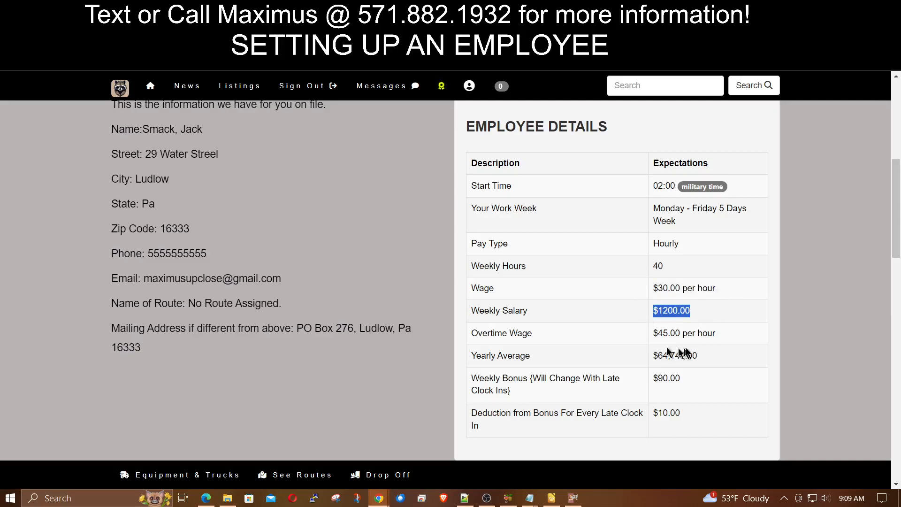
pyautogui.moveTo(720, 336); pyautogui.dragTo(650, 341)
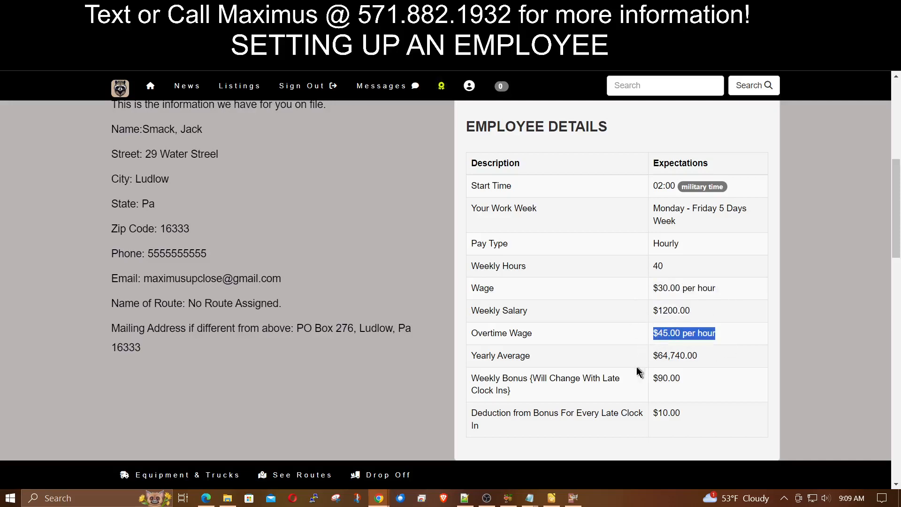
pyautogui.moveTo(713, 357); pyautogui.dragTo(606, 362)
pyautogui.moveTo(704, 381); pyautogui.dragTo(524, 394)
pyautogui.click(527, 390)
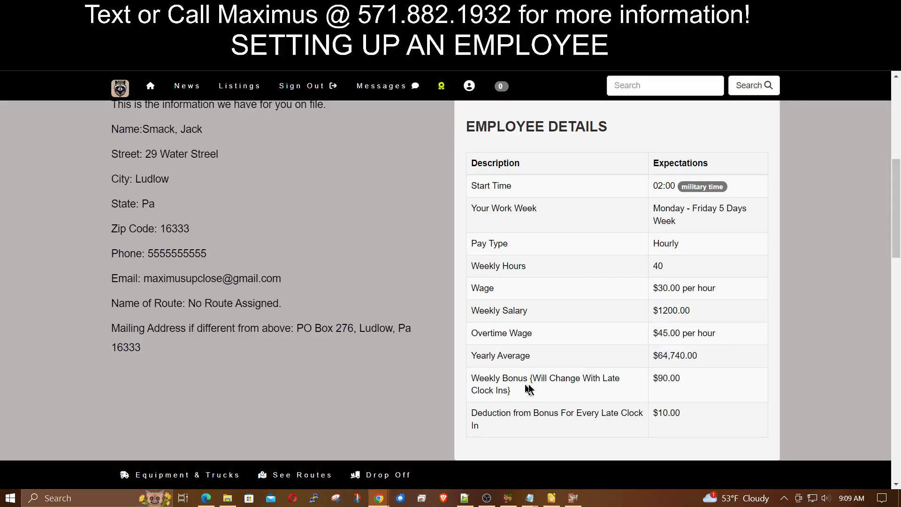
# - Review the rest of the employee page before returning to the admin payroll form
pyautogui.scroll(-1, 540, 384)
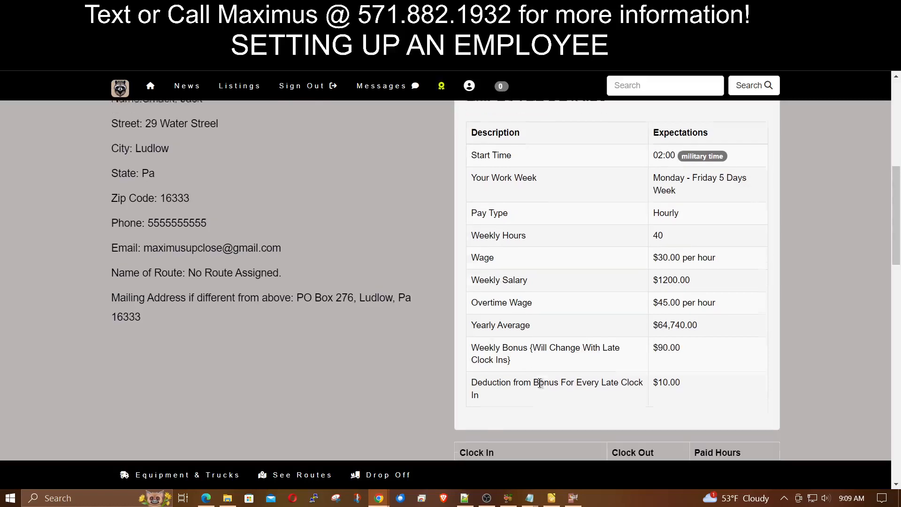
pyautogui.moveTo(518, 374); pyautogui.dragTo(629, 374)
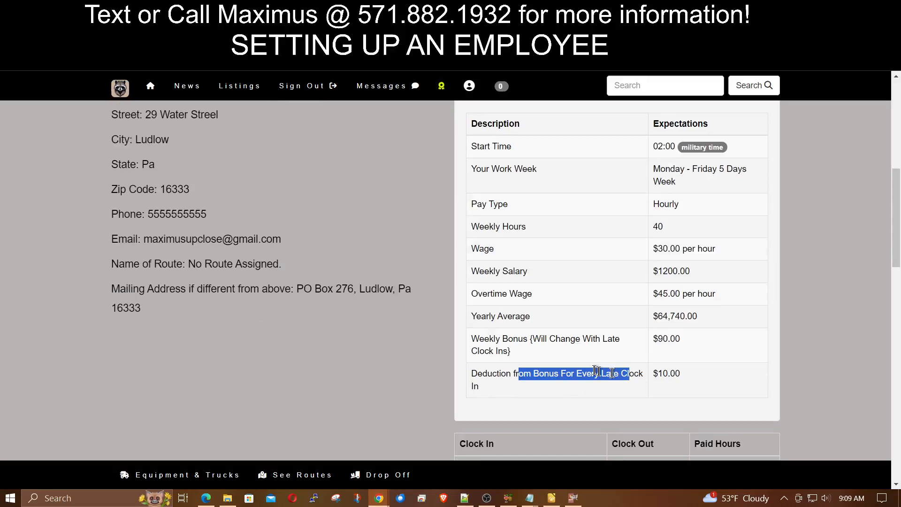
pyautogui.scroll(-3, 594, 370)
pyautogui.scroll(3, 594, 371)
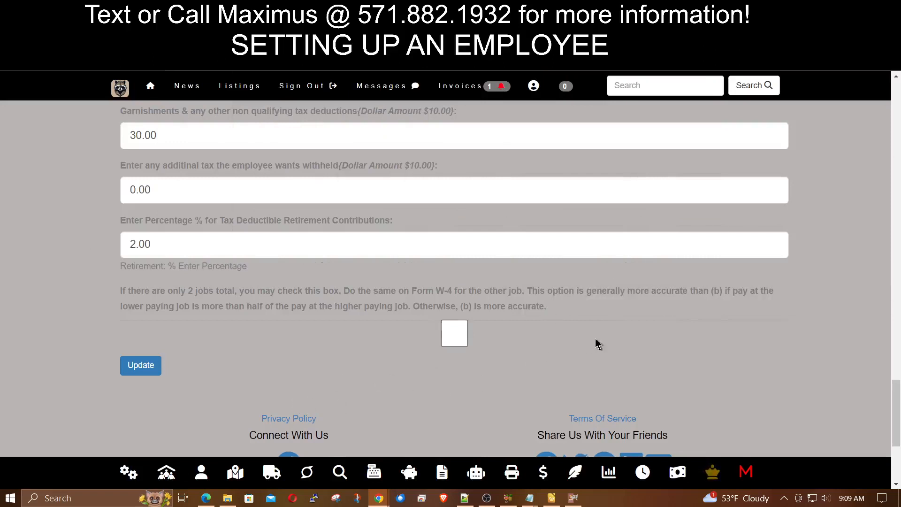
# - View the employee's clock-in location map near West Washington Street, then close it
pyautogui.click(642, 471)
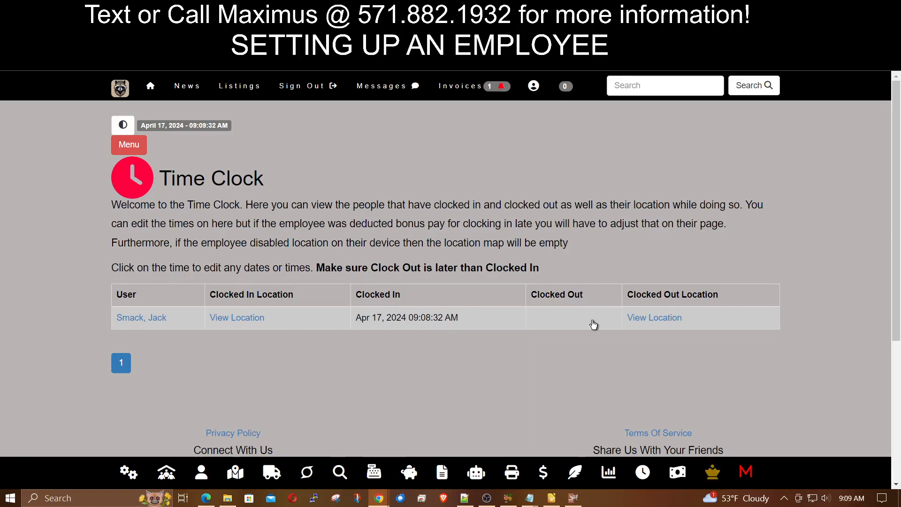
pyautogui.click(230, 319)
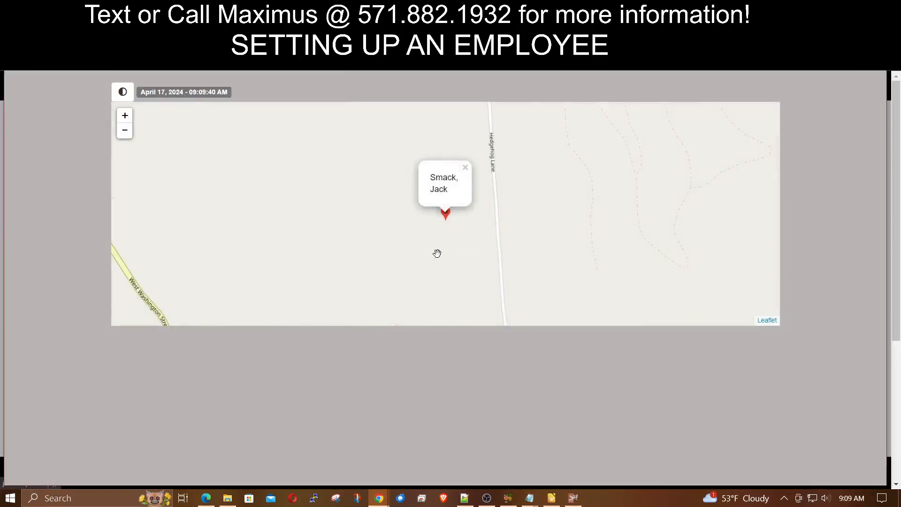
pyautogui.scroll(-2, 437, 253)
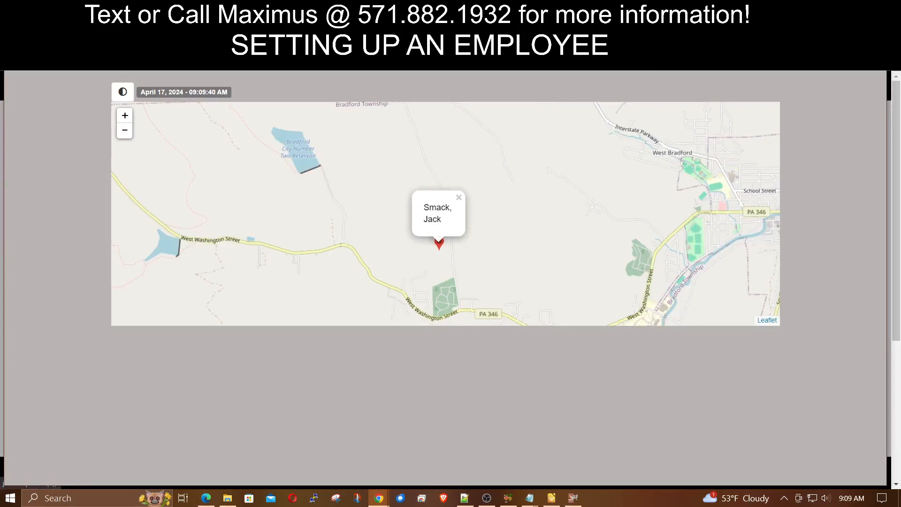
pyautogui.click(800, 121)
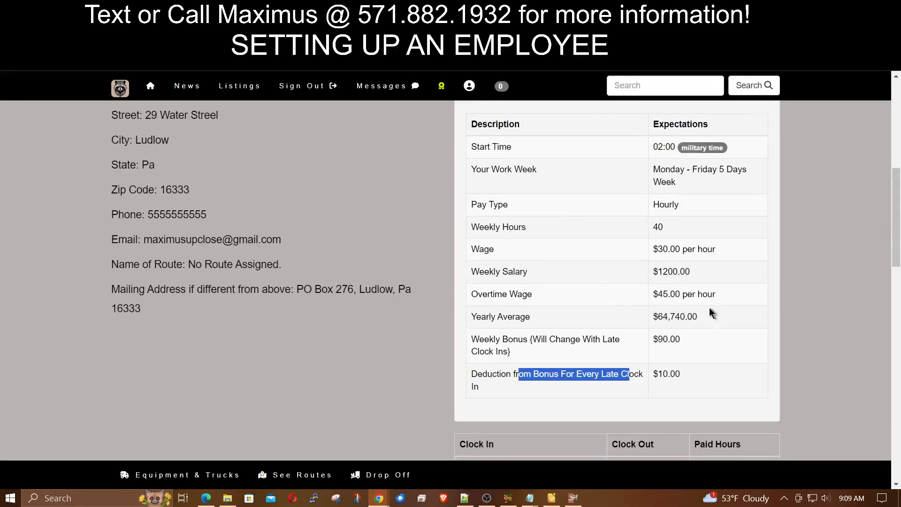
# - Clock the employee out and reload the admin Time Clock to see the 09:09:59 AM clock-out
pyautogui.scroll(-20, 712, 312)
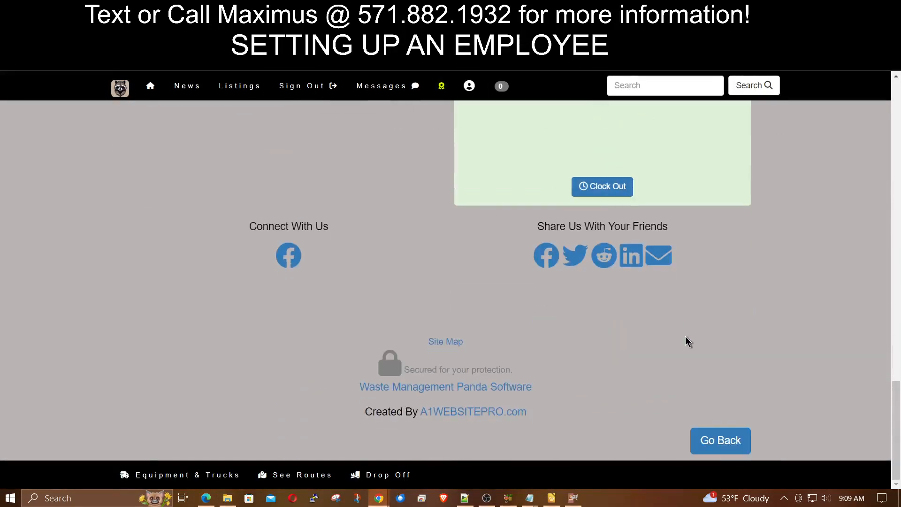
pyautogui.click(589, 186)
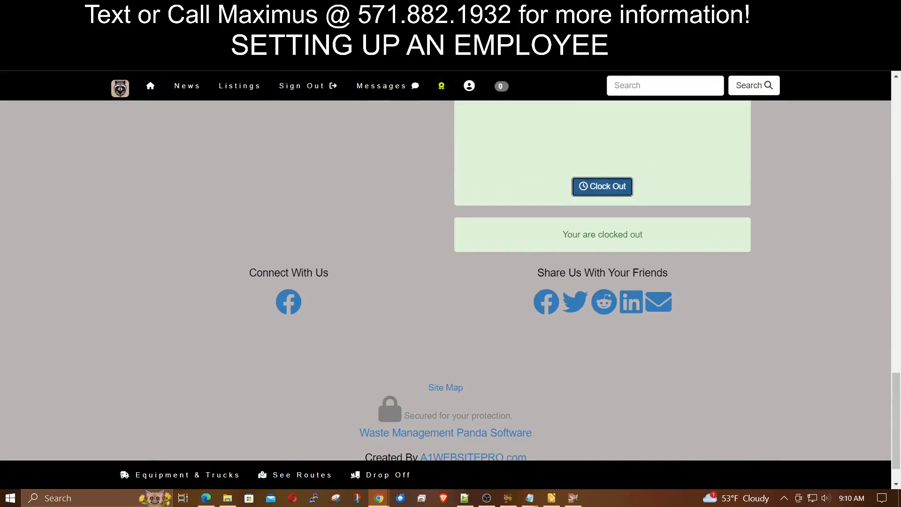
pyautogui.hotkey('alt', 'Tab')
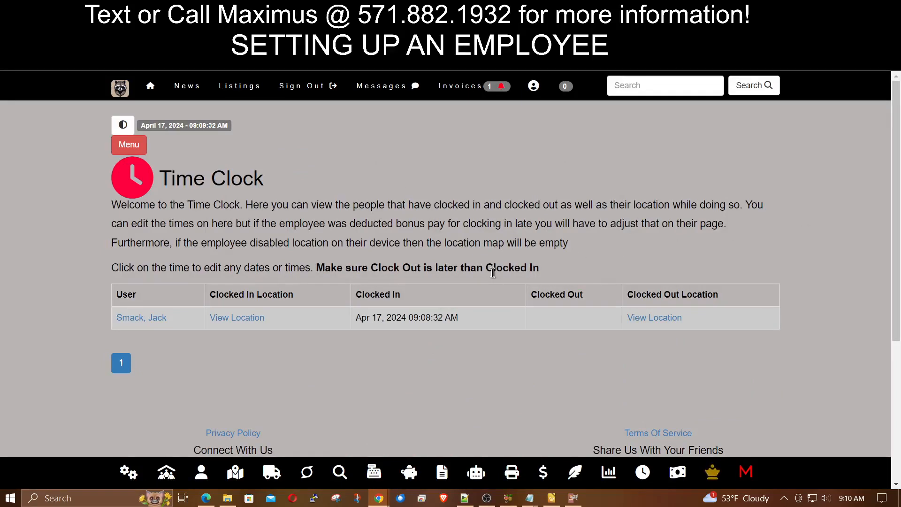
pyautogui.click(645, 473)
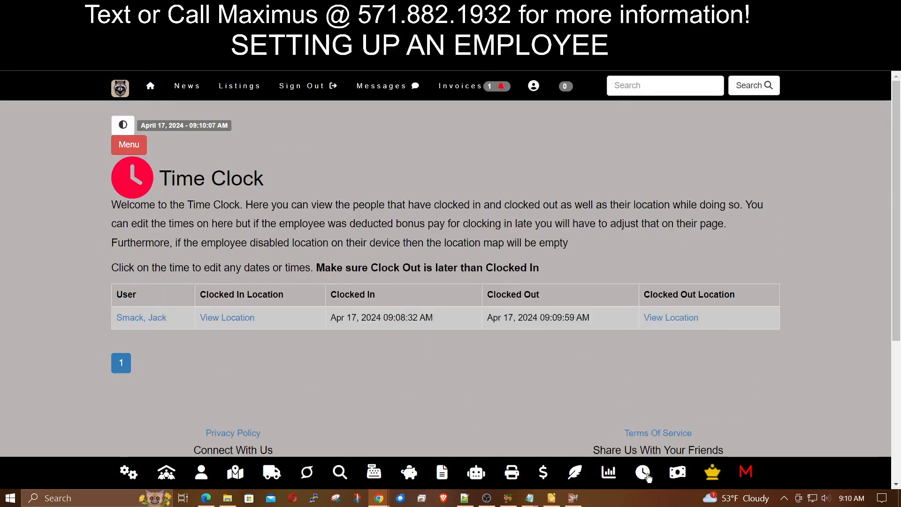
pyautogui.click(491, 317)
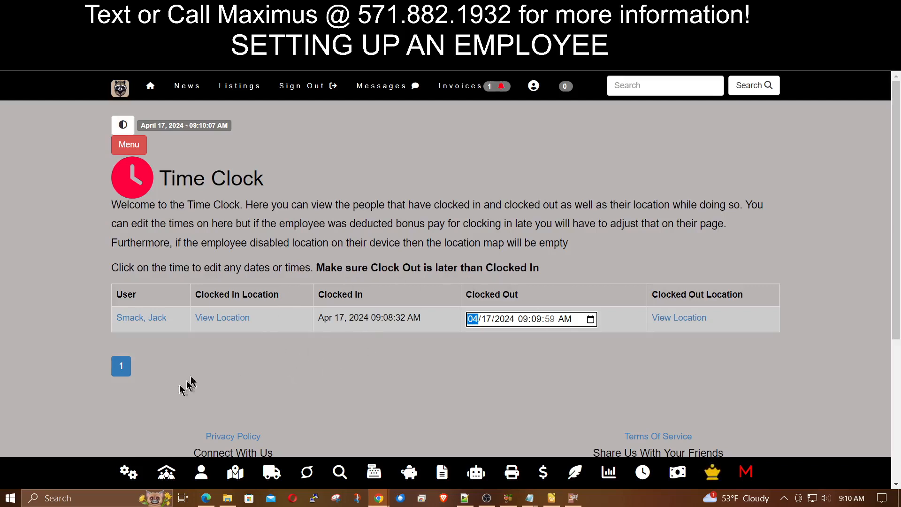
# - Edit the Apr 17 clock-in to 02:00:32 AM, leaving the 09:09:59 AM clock-out unchanged
pyautogui.click(374, 360)
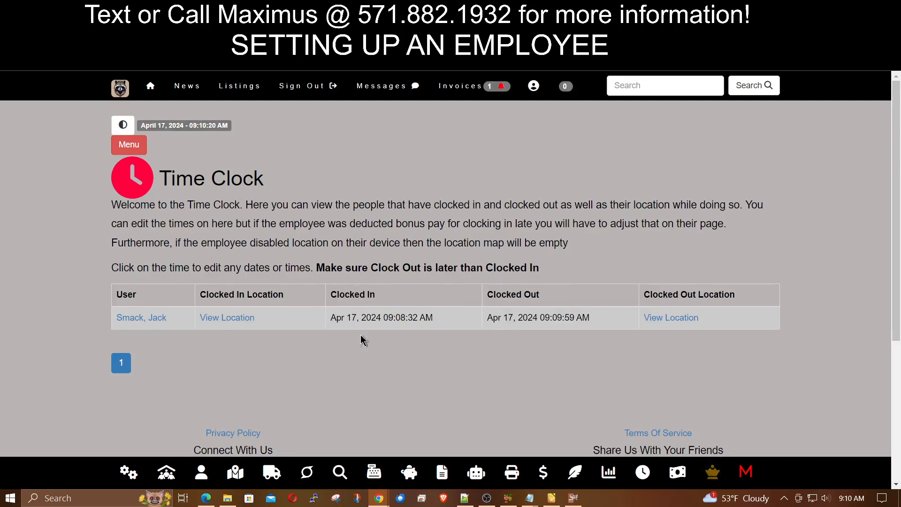
pyautogui.click(386, 321)
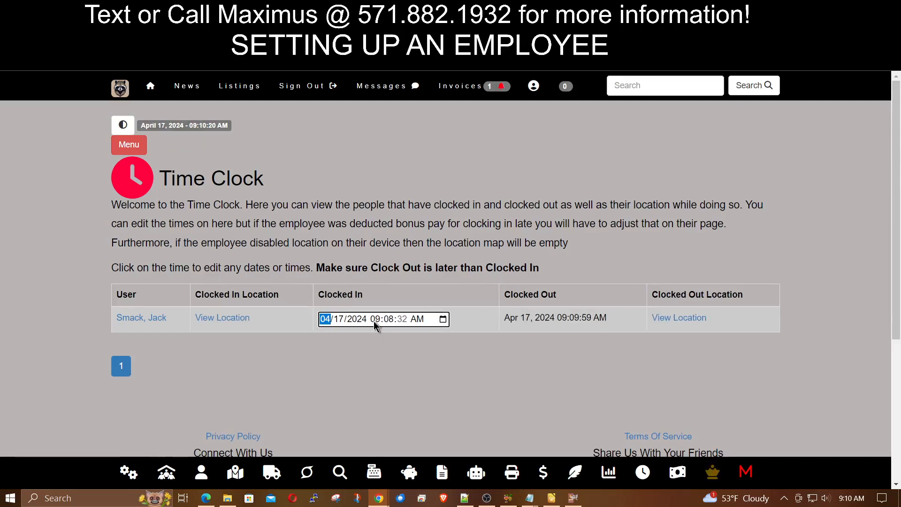
pyautogui.press('Tab')
pyautogui.press('Tab')
pyautogui.press('Tab')
pyautogui.press('Tab')
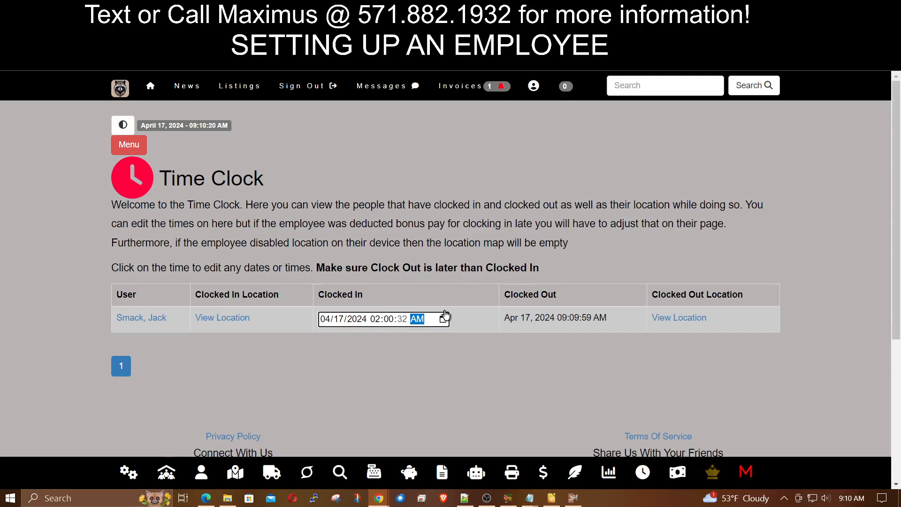
pyautogui.click(468, 258)
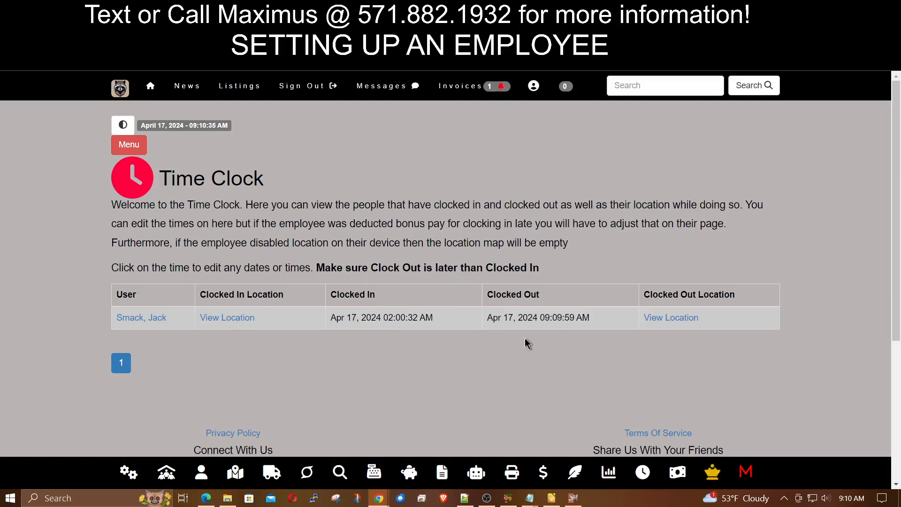
pyautogui.click(538, 321)
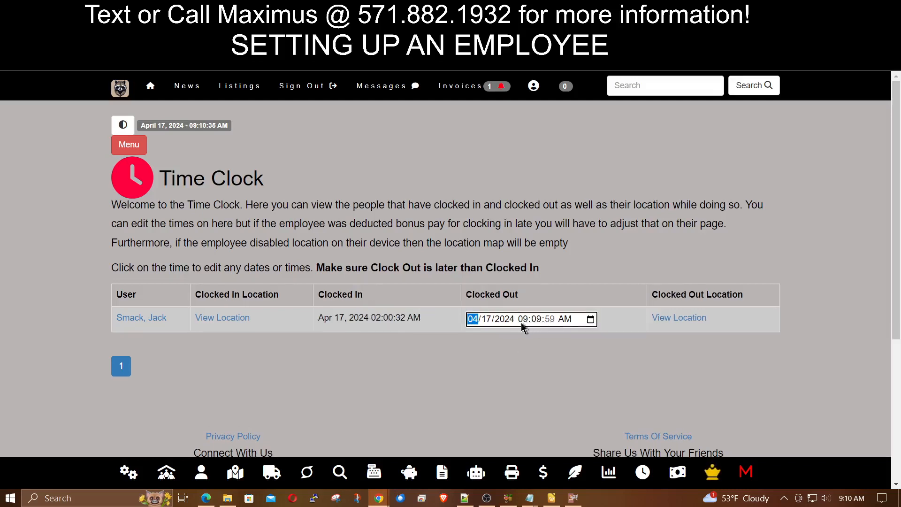
pyautogui.click(504, 227)
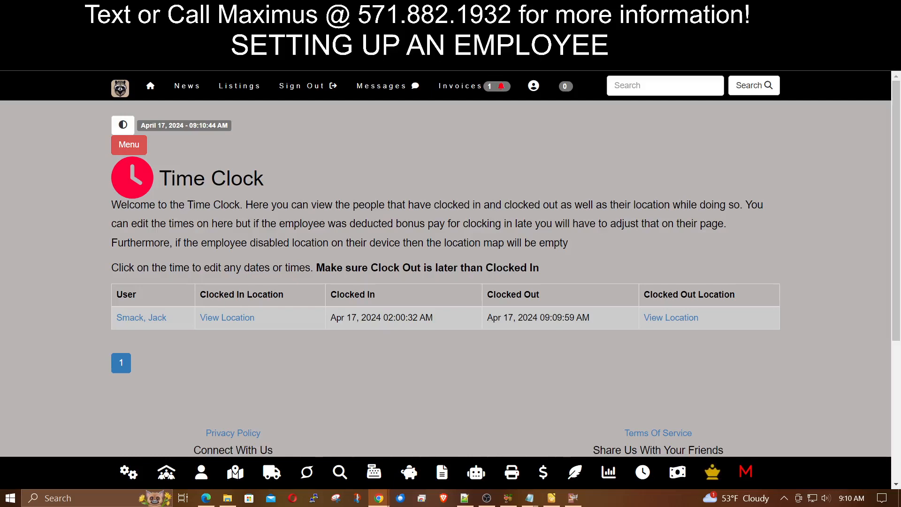
pyautogui.moveTo(900, 150); pyautogui.dragTo(469, 1)
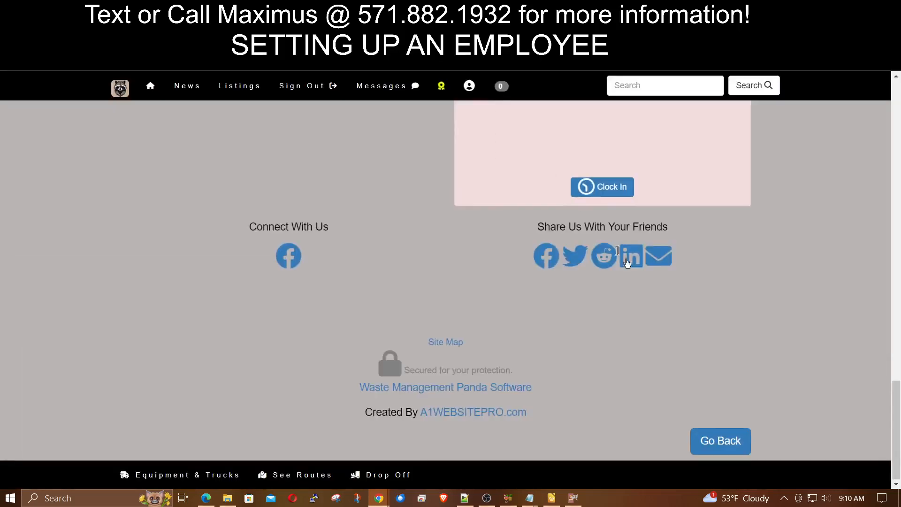
# - Check the employee's new total paid hours of 07:09:27
pyautogui.scroll(4, 729, 313)
pyautogui.scroll(10, 732, 309)
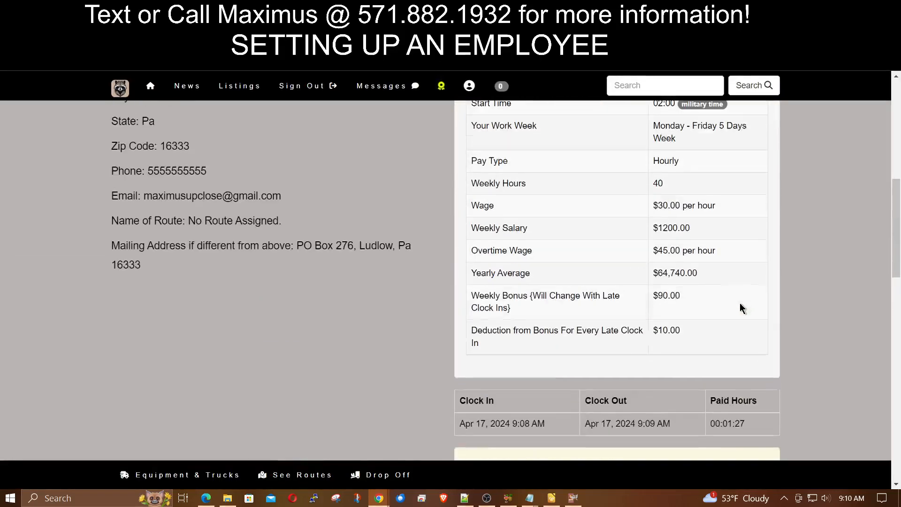
pyautogui.scroll(3, 658, 207)
pyautogui.scroll(-6, 657, 208)
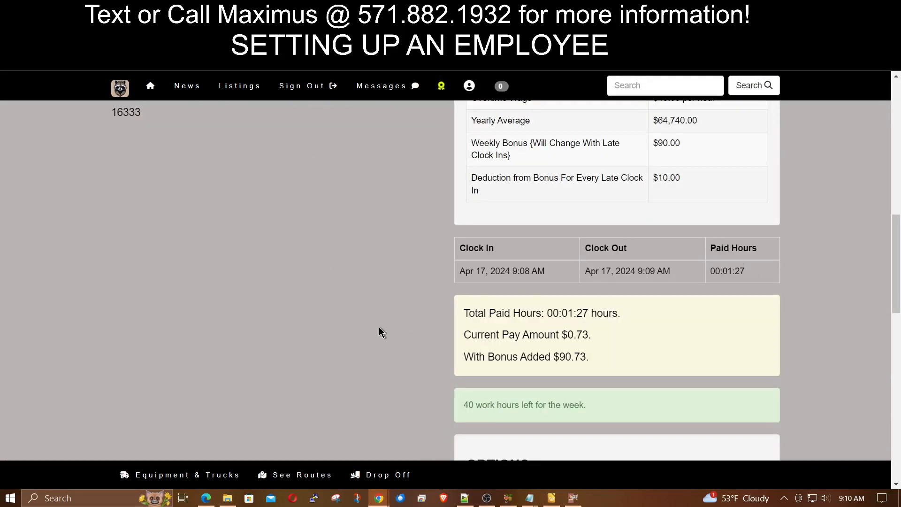
pyautogui.scroll(-3, 437, 356)
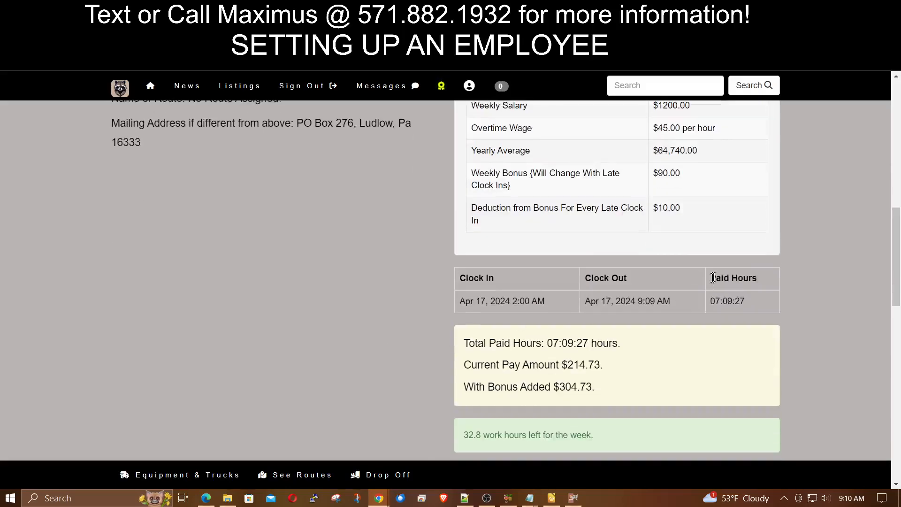
pyautogui.moveTo(760, 305); pyautogui.dragTo(711, 304)
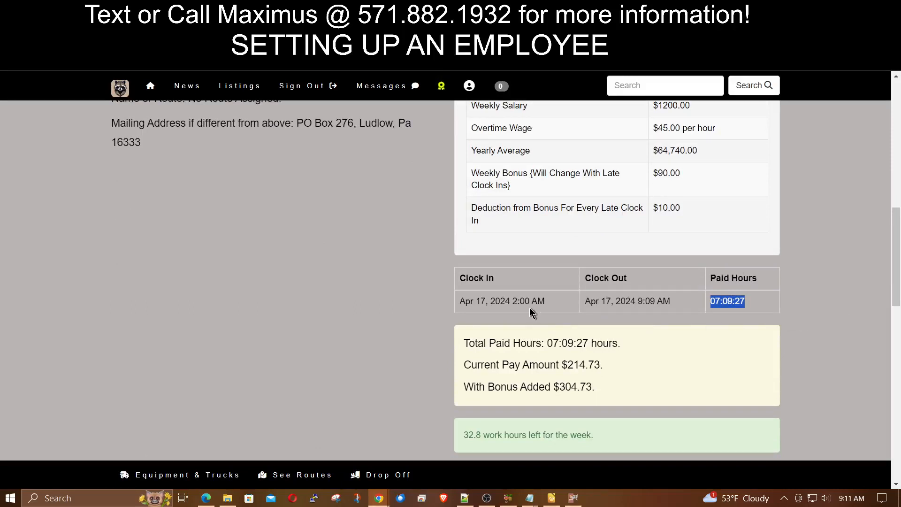
pyautogui.moveTo(638, 300); pyautogui.dragTo(697, 304)
# - Check the $214.73 pay, $304.73 with bonus, and $10.00 late clock-in deduction
pyautogui.scroll(-2, 823, 321)
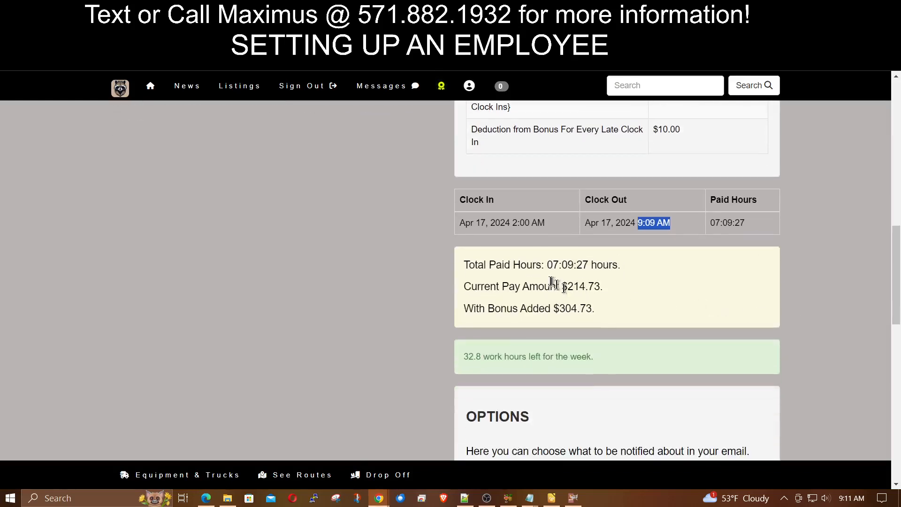
pyautogui.click(548, 264)
pyautogui.moveTo(548, 264); pyautogui.dragTo(552, 287)
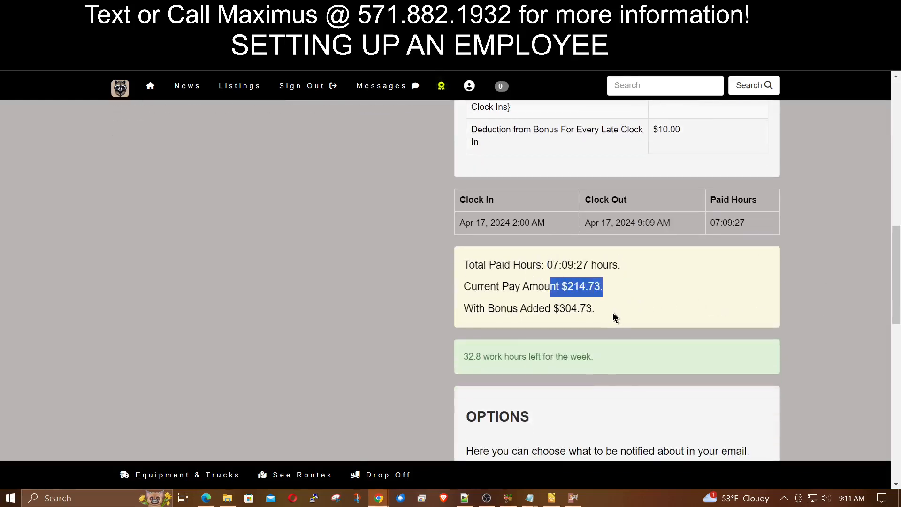
pyautogui.moveTo(604, 312); pyautogui.dragTo(459, 311)
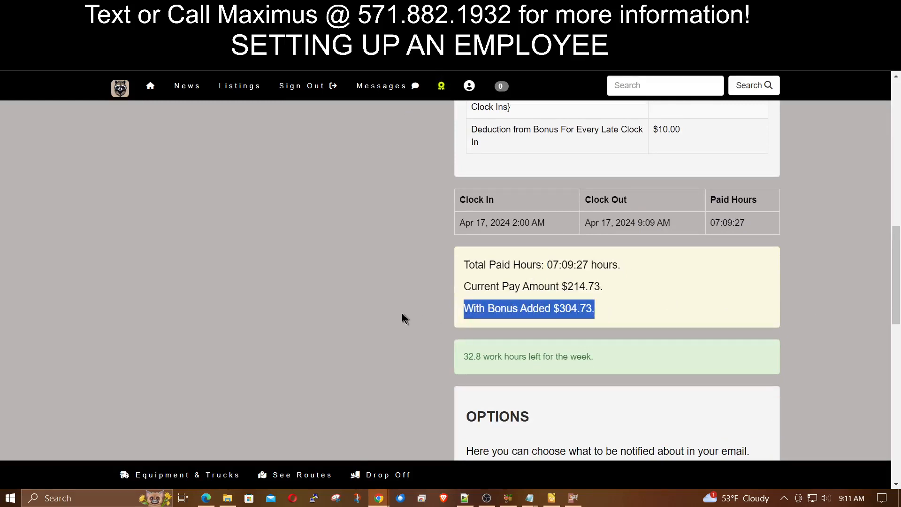
pyautogui.scroll(-1, 402, 314)
pyautogui.scroll(3, 402, 313)
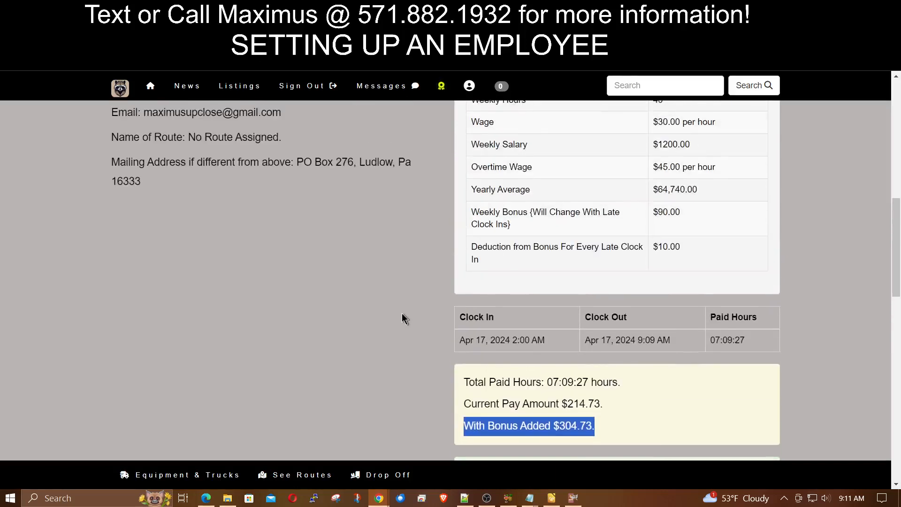
pyautogui.moveTo(693, 251); pyautogui.dragTo(639, 253)
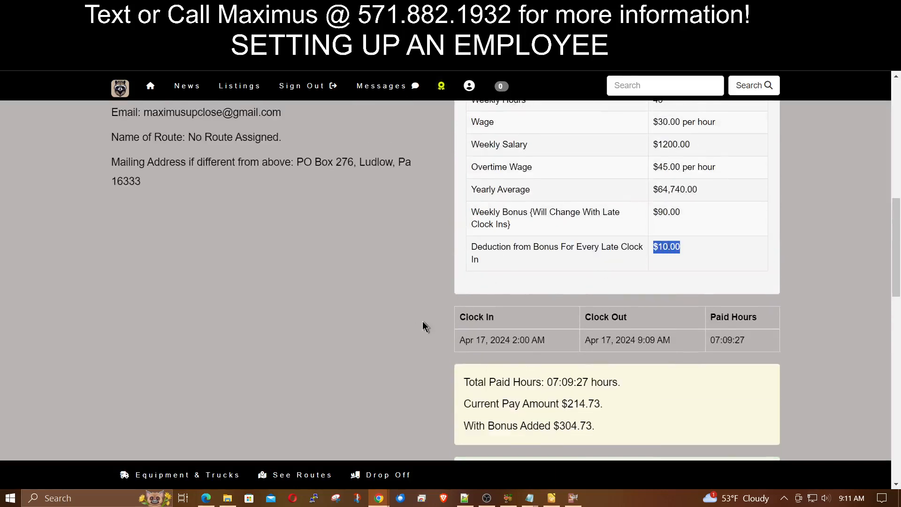
pyautogui.scroll(2, 423, 324)
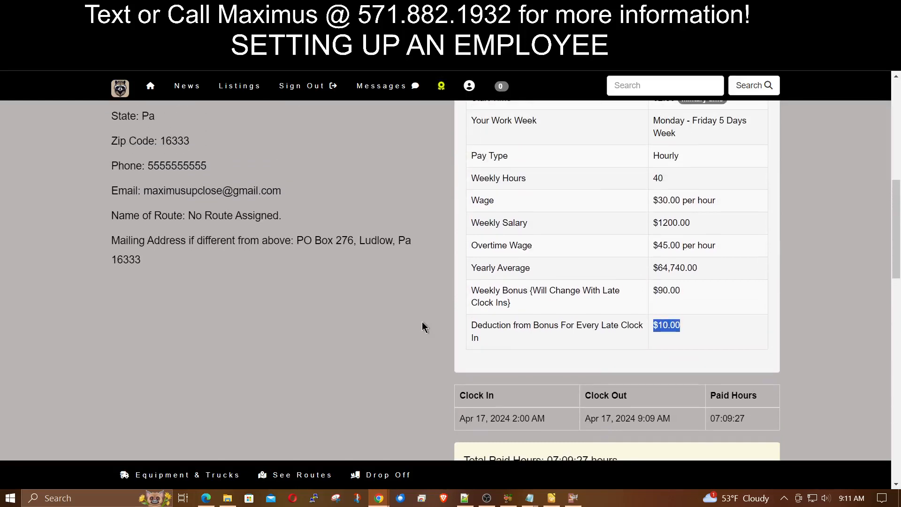
pyautogui.scroll(1, 422, 324)
pyautogui.scroll(-1, 422, 323)
pyautogui.scroll(5, 422, 324)
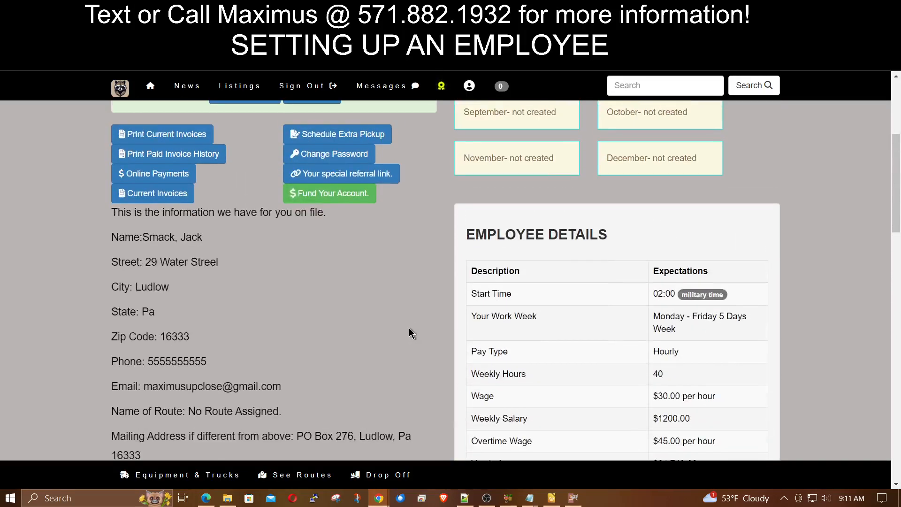
pyautogui.scroll(2, 409, 328)
pyautogui.scroll(-2, 409, 327)
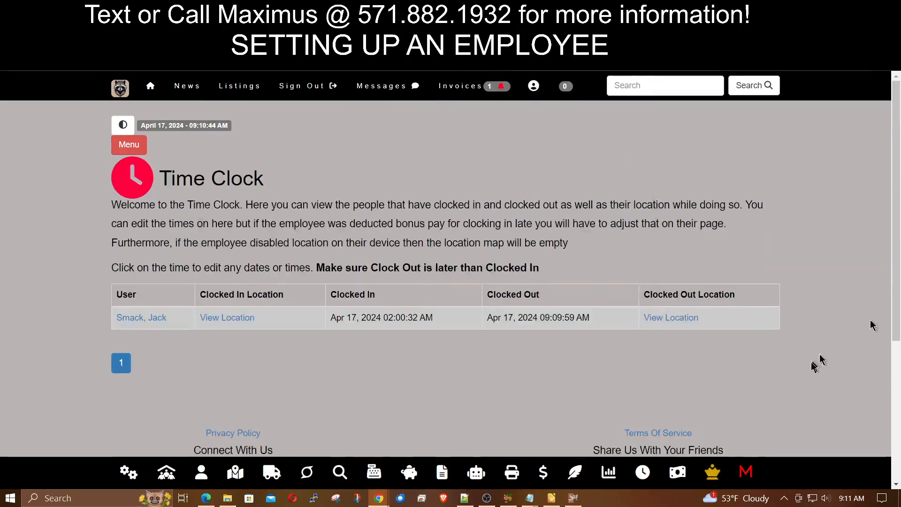
pyautogui.click(673, 471)
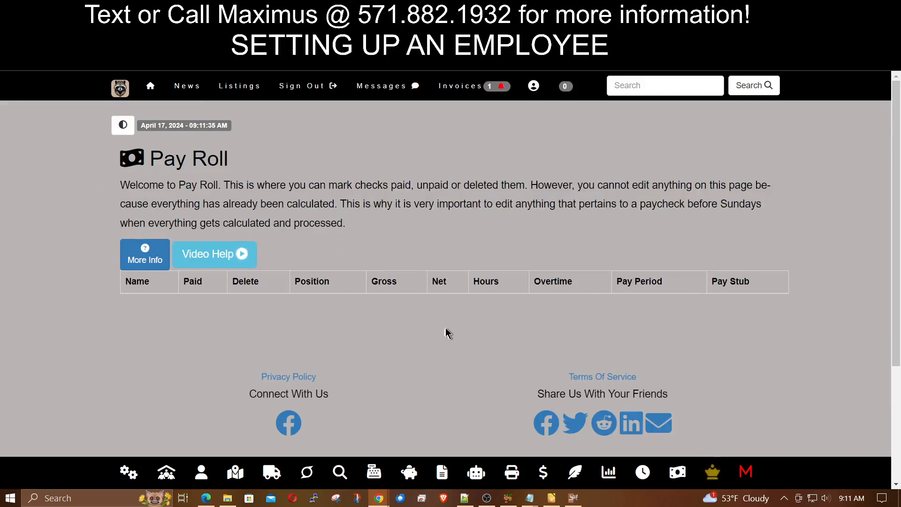
pyautogui.moveTo(320, 185); pyautogui.dragTo(365, 205)
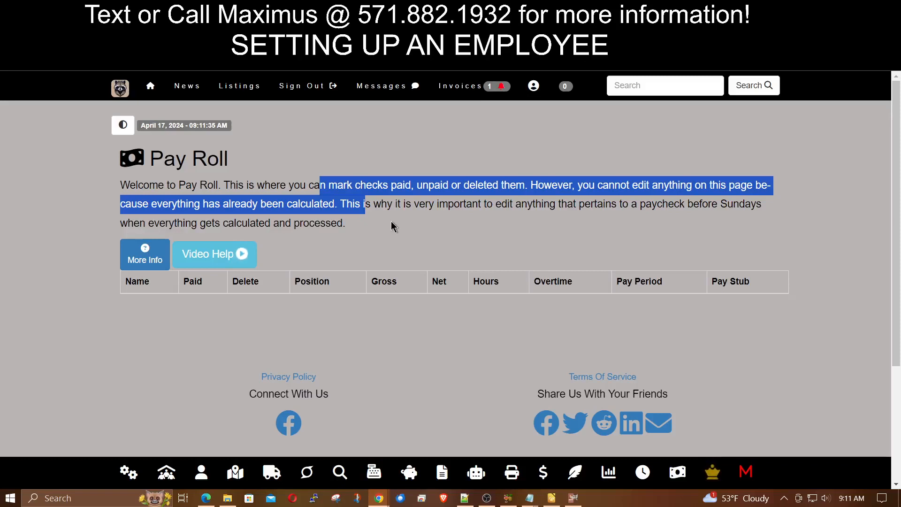
pyautogui.click(128, 259)
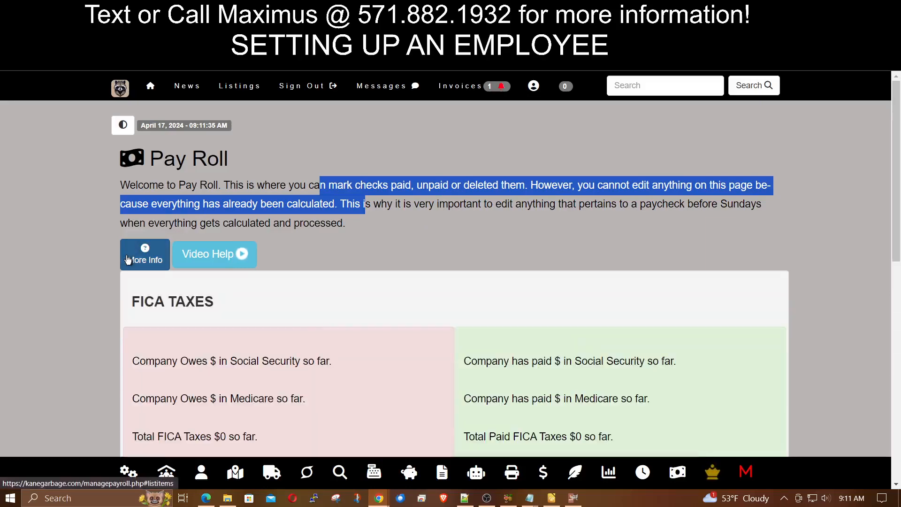
pyautogui.scroll(-3, 296, 318)
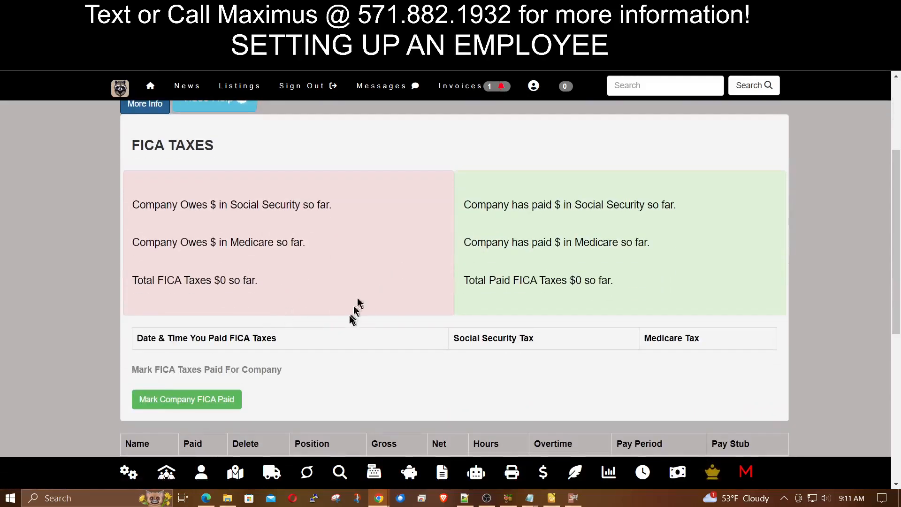
pyautogui.scroll(1, 348, 319)
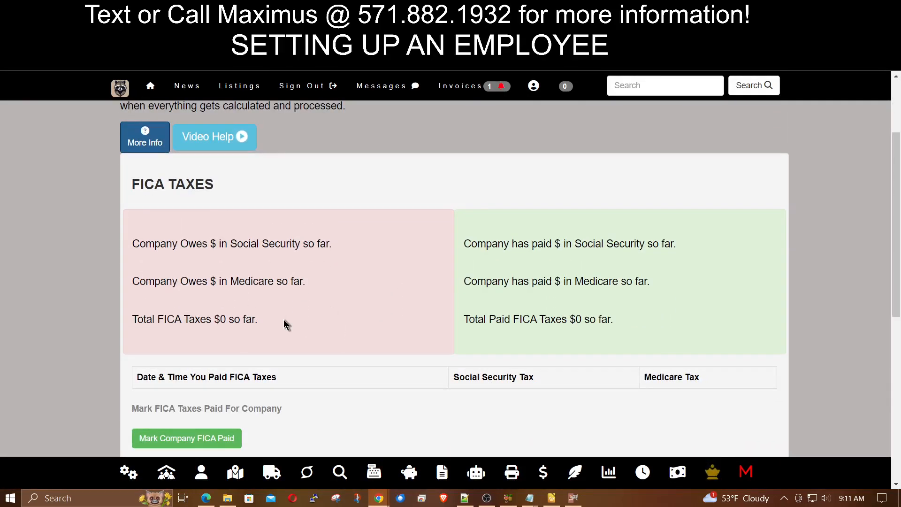
pyautogui.click(144, 138)
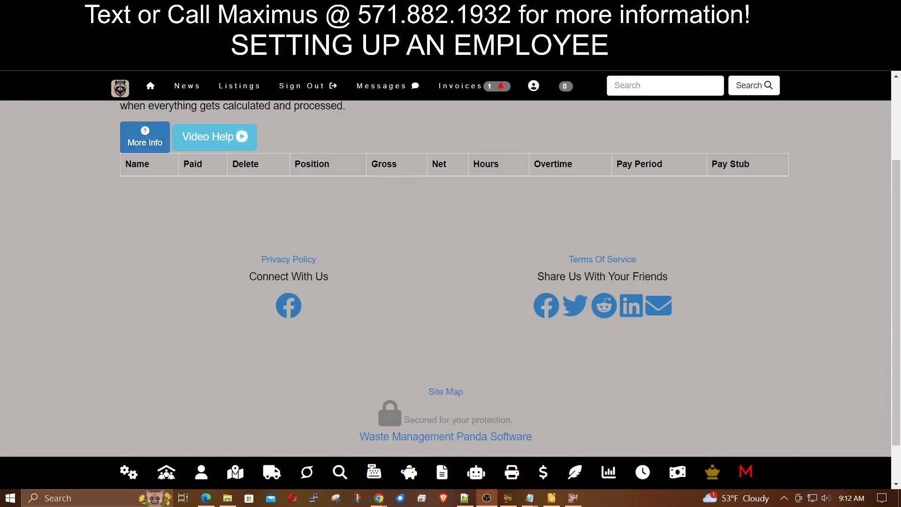
pyautogui.scroll(3, 483, 249)
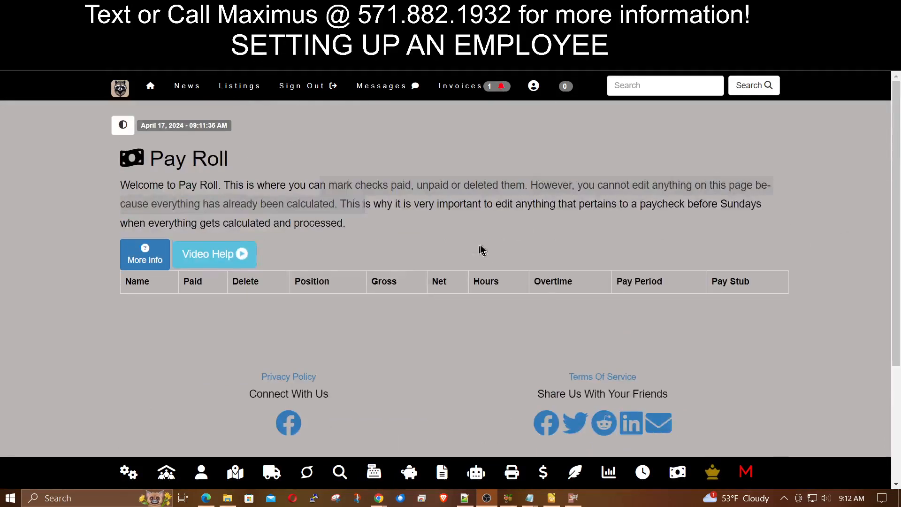
pyautogui.click(457, 207)
pyautogui.moveTo(340, 206); pyautogui.dragTo(365, 216)
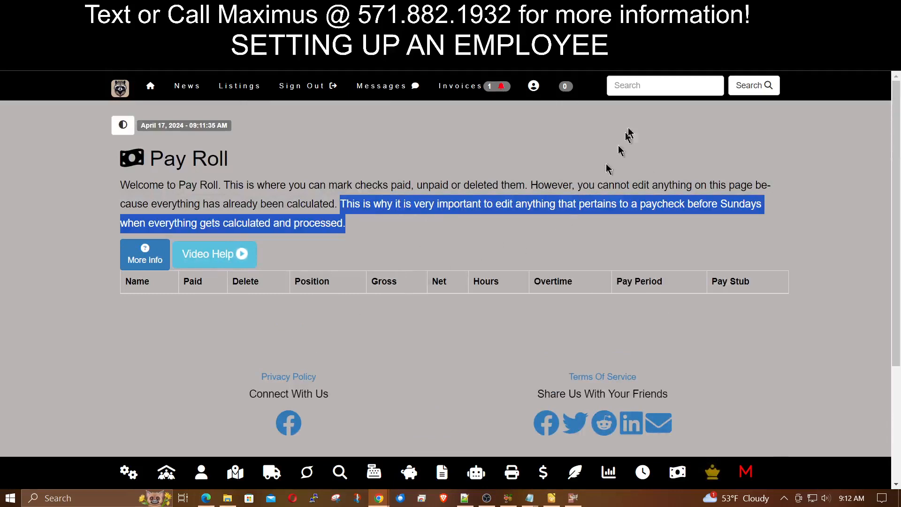
# - Search for the employee by last name and open their pay management page
pyautogui.click(652, 90)
pyautogui.write('s')
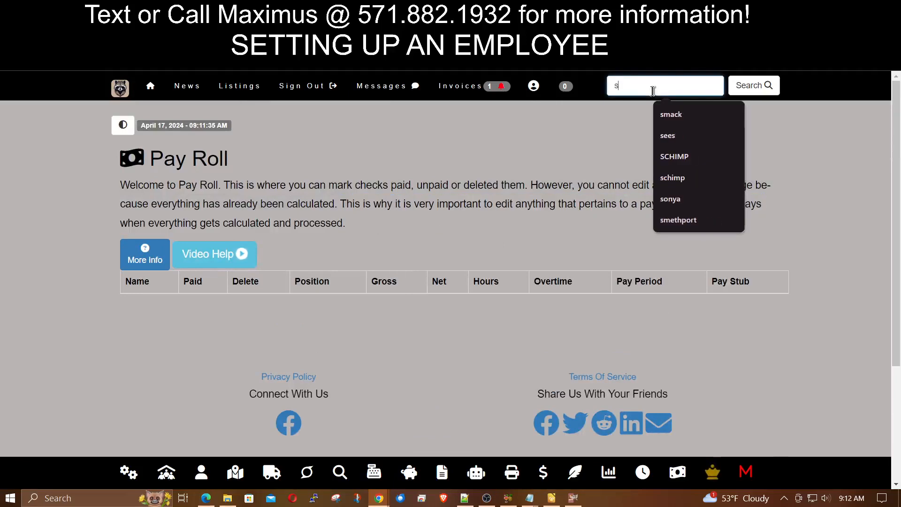
pyautogui.write('mack')
pyautogui.press('Return')
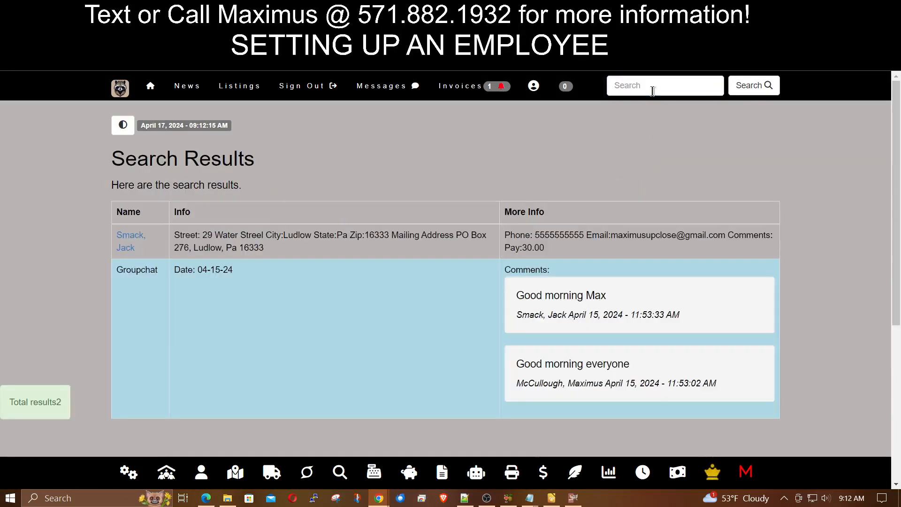
pyautogui.click(127, 239)
pyautogui.click(533, 224)
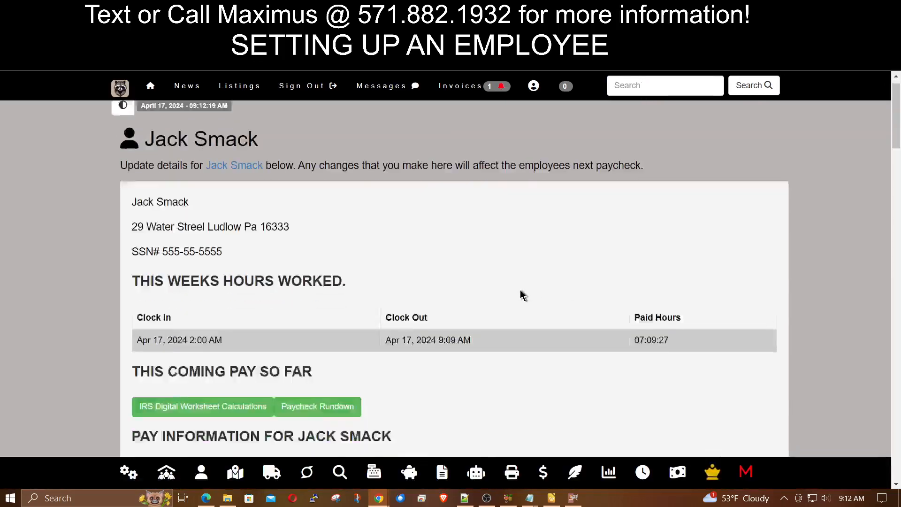
# - Show IRS Digital Worksheet 1A and review the $4,332.61 adjusted annual wage
pyautogui.scroll(-3, 520, 295)
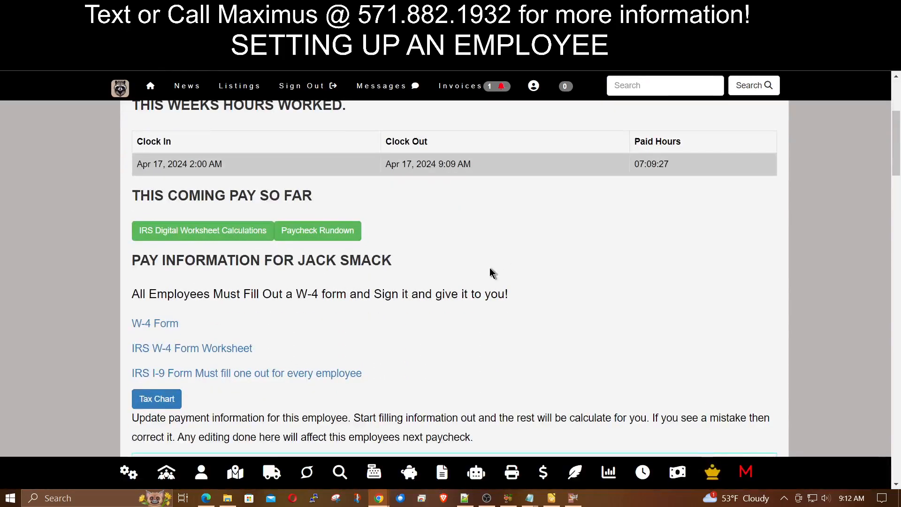
pyautogui.scroll(-1, 490, 269)
pyautogui.scroll(1, 519, 254)
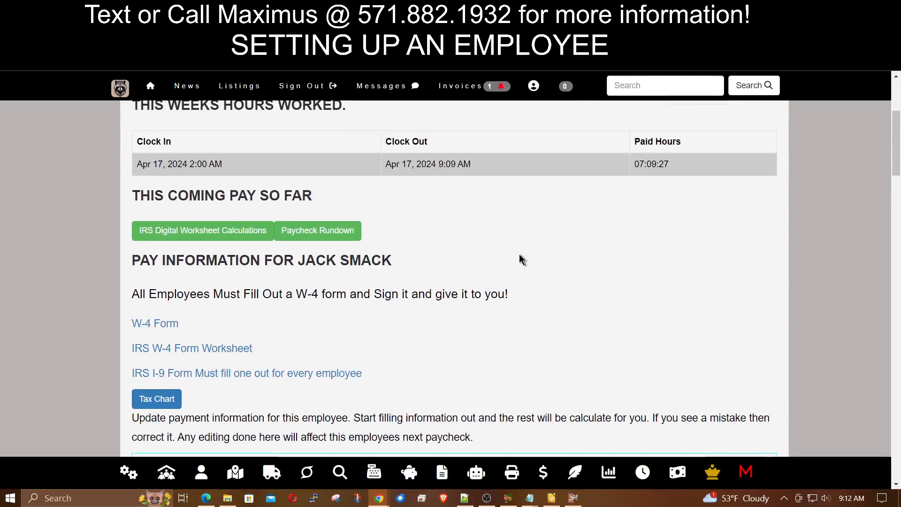
pyautogui.click(229, 238)
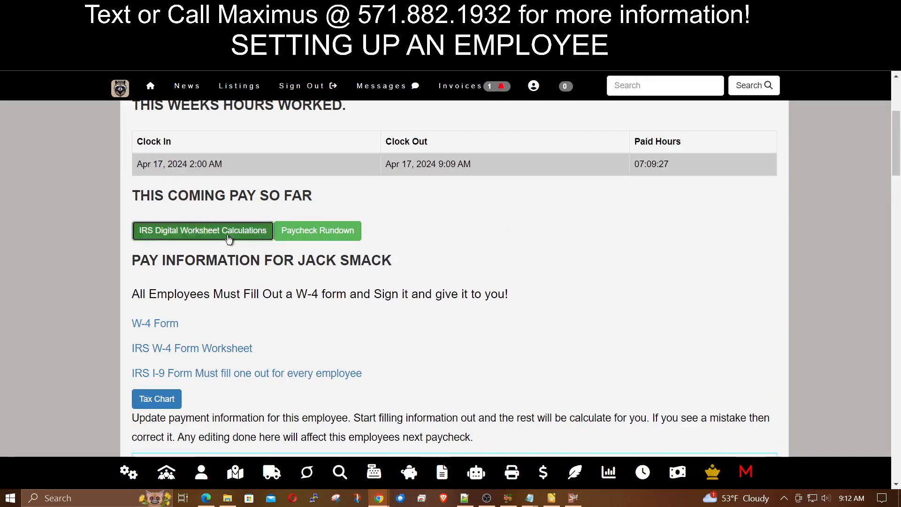
pyautogui.scroll(-2, 516, 315)
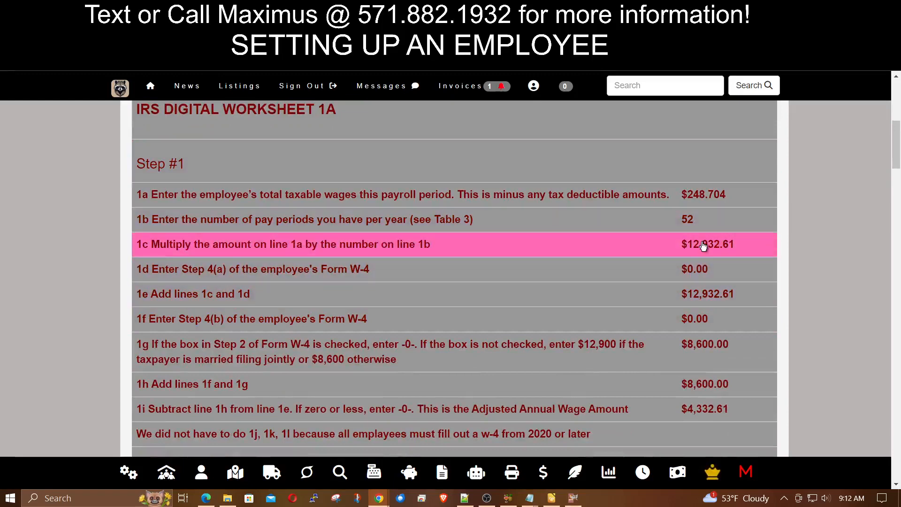
pyautogui.scroll(-2, 628, 244)
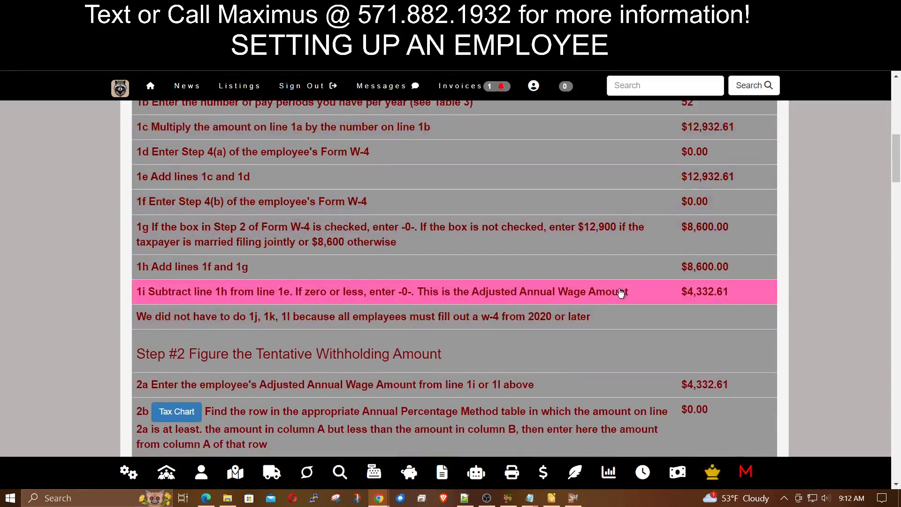
pyautogui.scroll(-1, 647, 356)
pyautogui.scroll(-2, 646, 355)
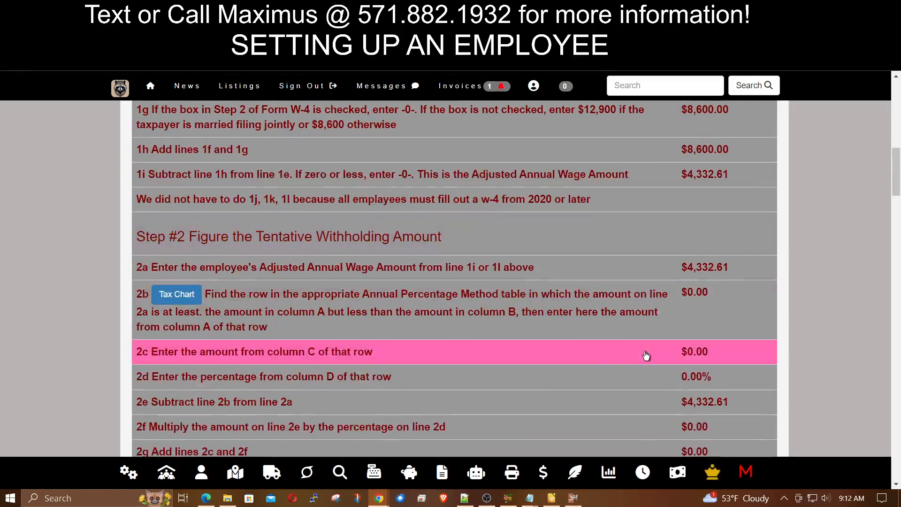
pyautogui.scroll(5, 544, 372)
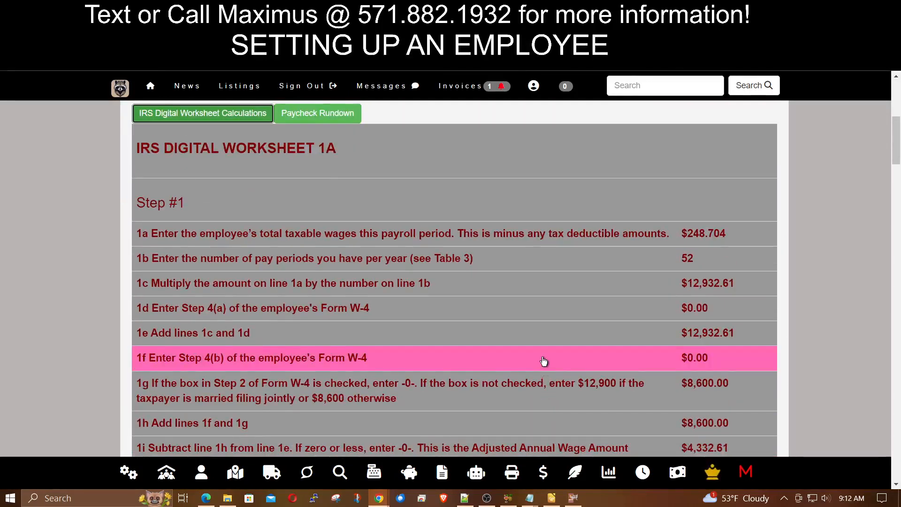
pyautogui.scroll(1, 544, 361)
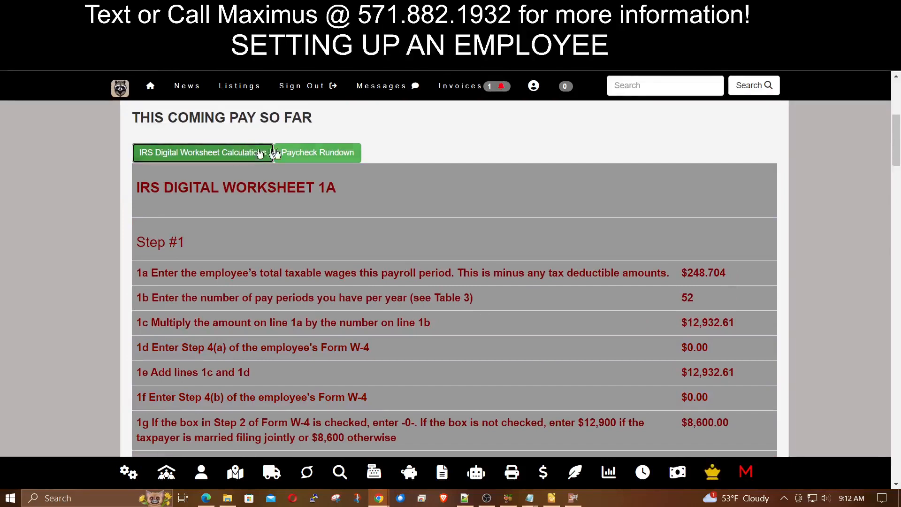
# - Show the Paycheck Rundown and mark the $214.80 paycheck and bonus amounts
pyautogui.click(277, 153)
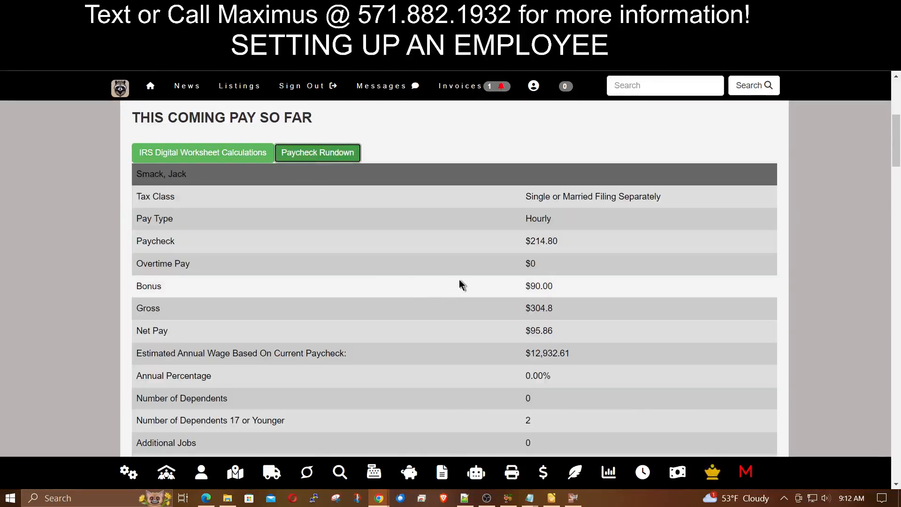
pyautogui.scroll(-1, 461, 283)
pyautogui.scroll(-3, 417, 218)
pyautogui.scroll(4, 555, 261)
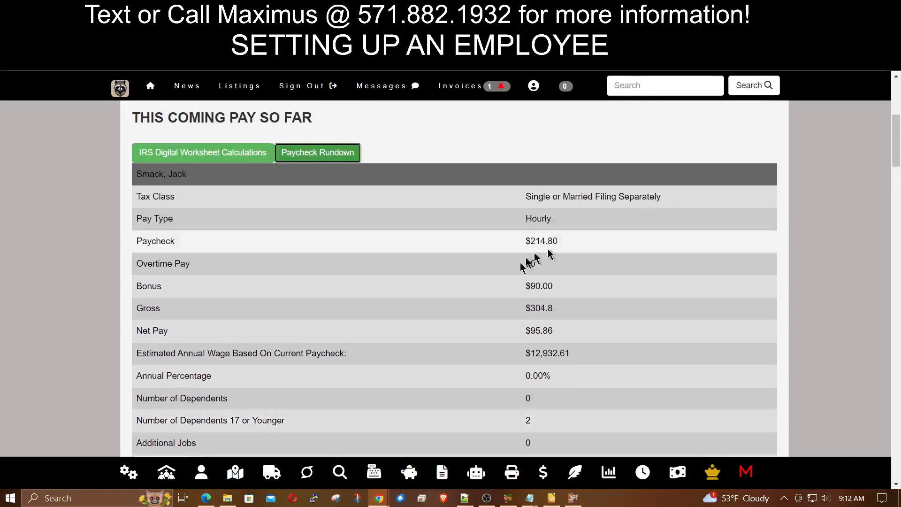
pyautogui.moveTo(574, 239); pyautogui.dragTo(507, 241)
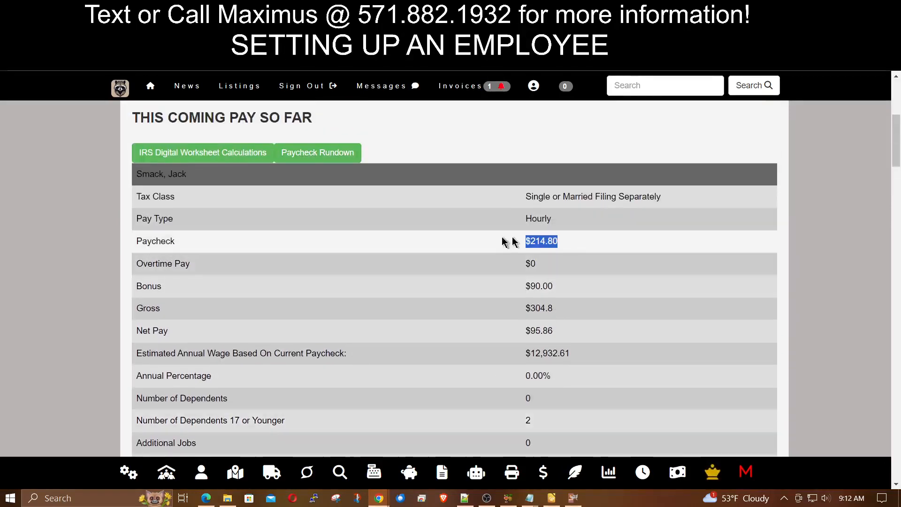
pyautogui.scroll(-1, 485, 285)
pyautogui.moveTo(578, 247); pyautogui.dragTo(512, 248)
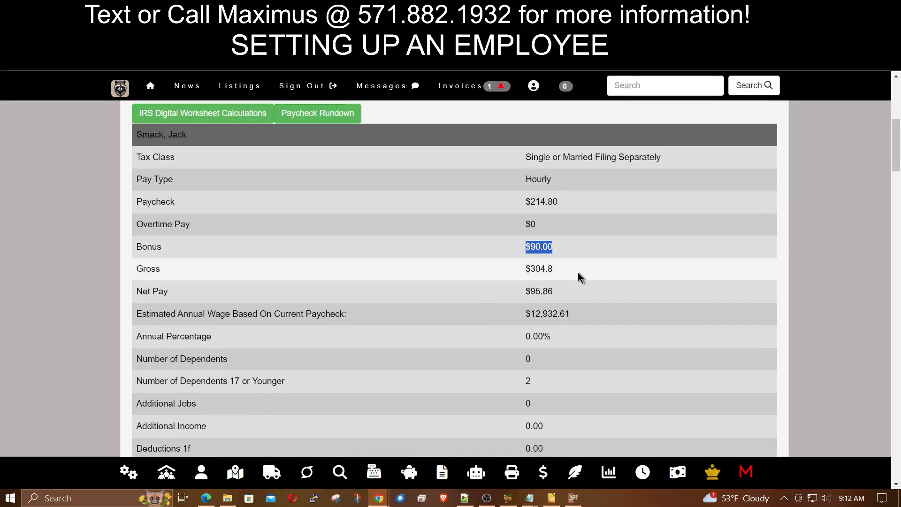
# - Mark the $304.8 gross and $95.86 net pay, reviewing the $208.94 total deductions
pyautogui.moveTo(575, 266); pyautogui.dragTo(489, 283)
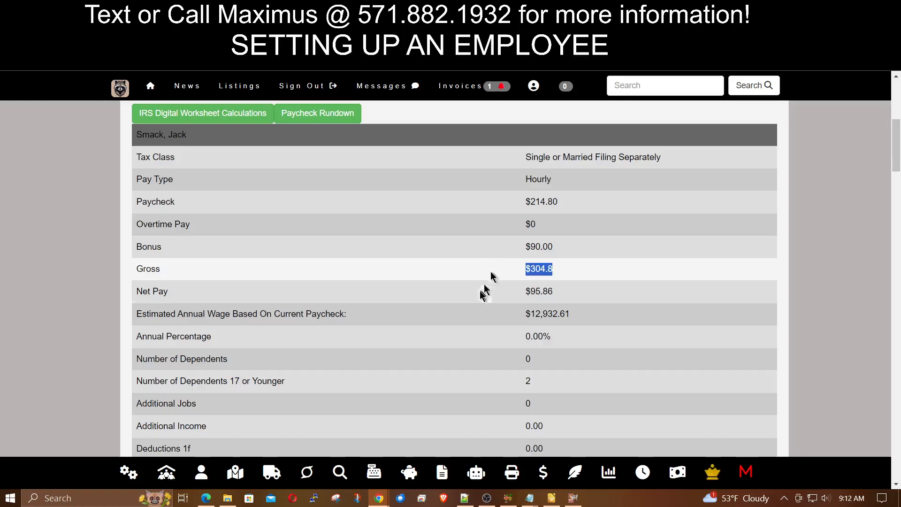
pyautogui.scroll(-1, 485, 289)
pyautogui.moveTo(563, 254); pyautogui.dragTo(522, 249)
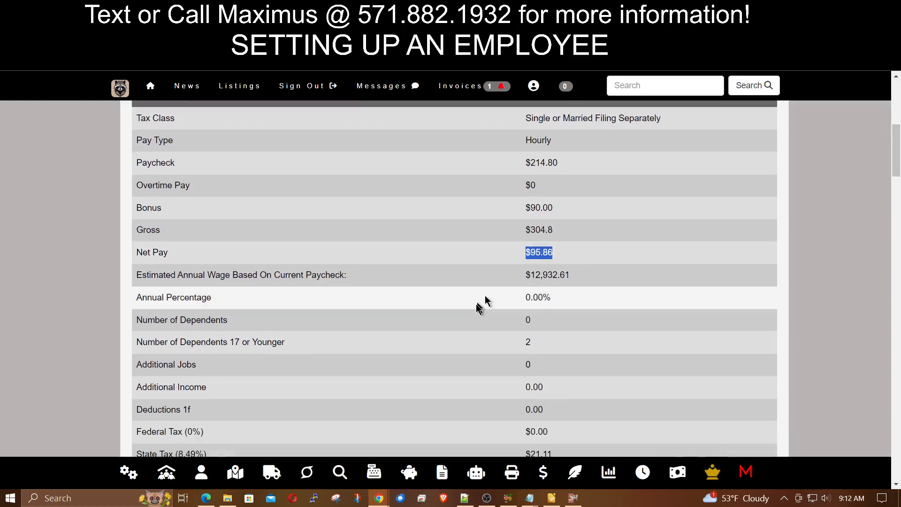
pyautogui.scroll(-5, 476, 304)
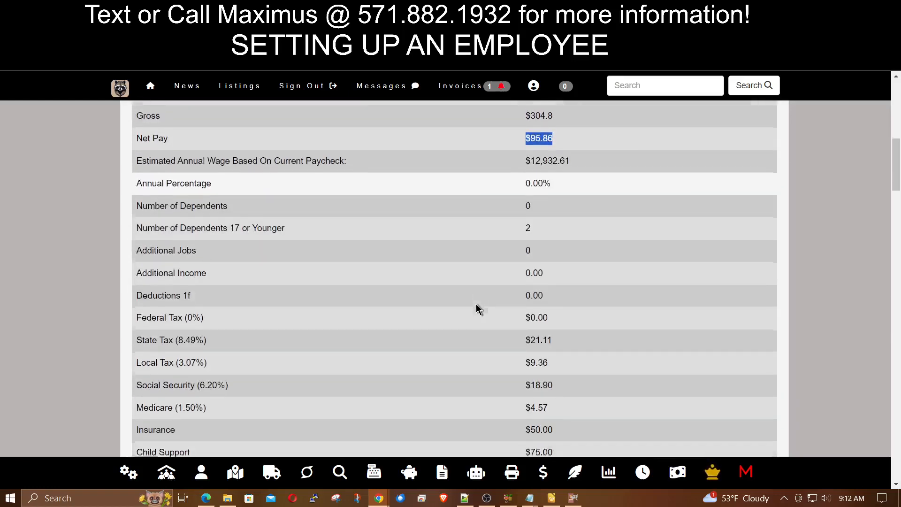
pyautogui.scroll(-2, 560, 336)
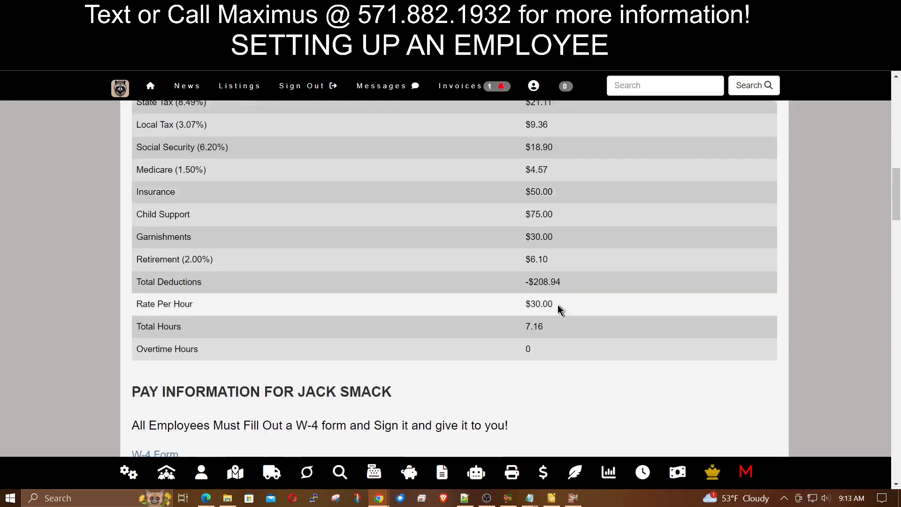
pyautogui.scroll(6, 559, 308)
pyautogui.scroll(9, 440, 305)
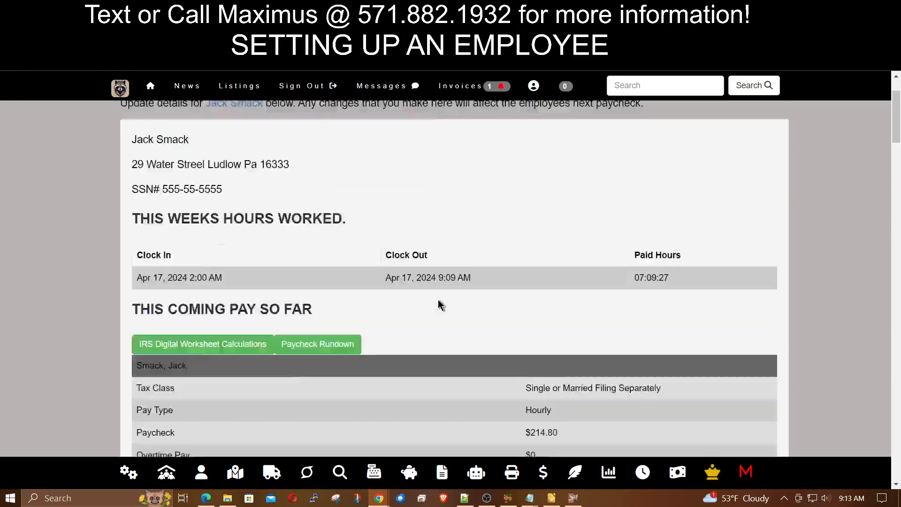